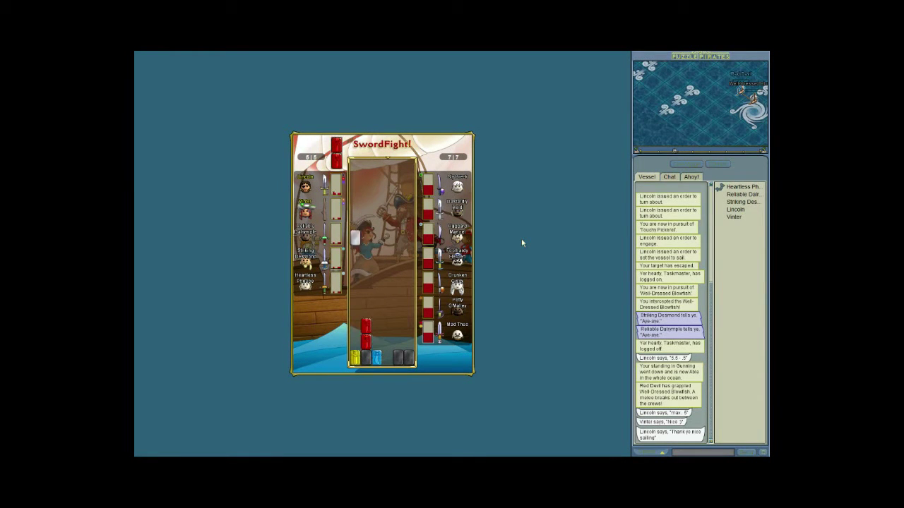
Stack red, green and blue gem pairs into columns until 'Yer team is victorious!' appears
key(space)
key(space)
key(Left)
key(space)
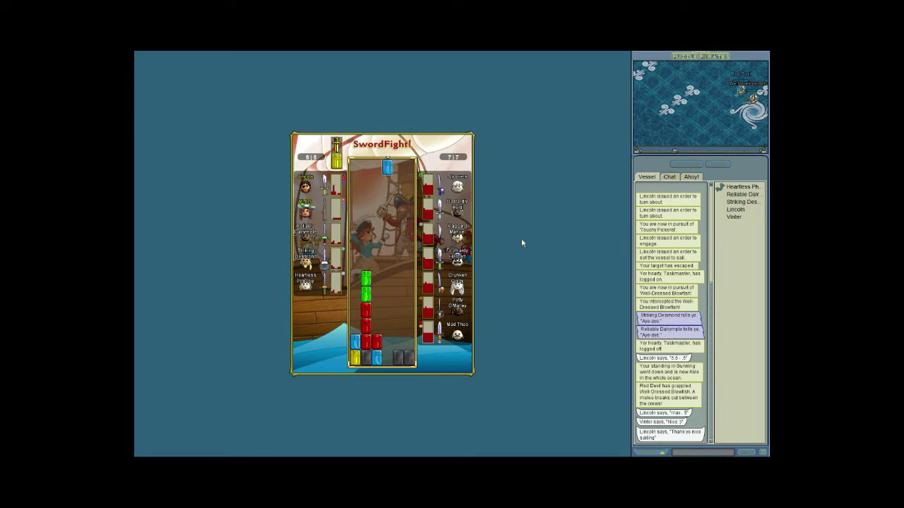
key(space)
key(Left)
key(space)
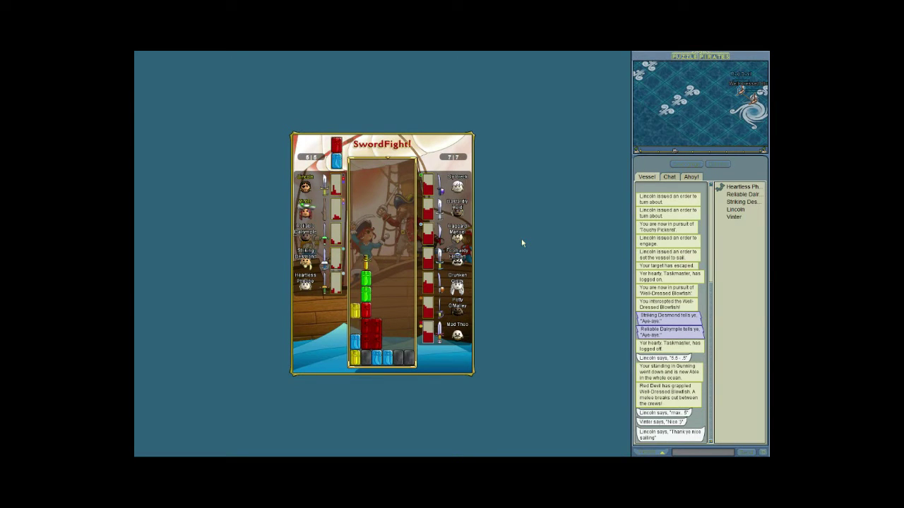
key(space)
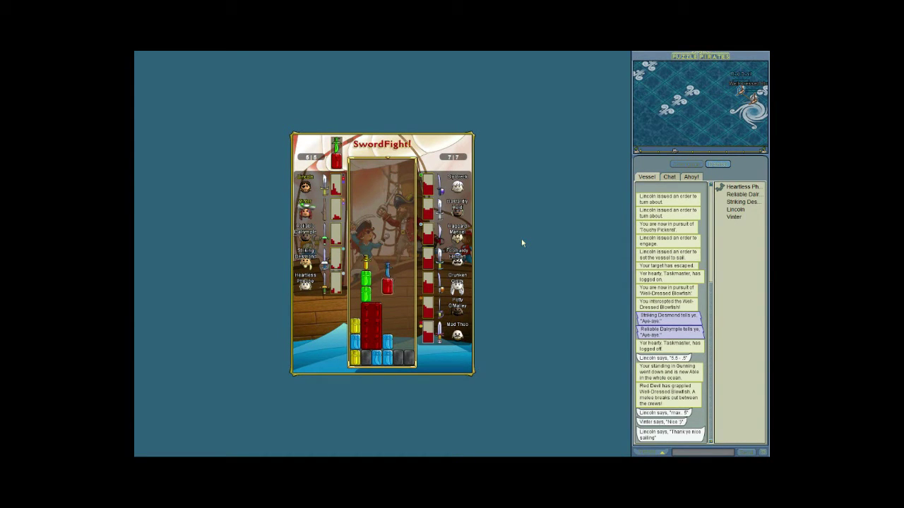
key(space)
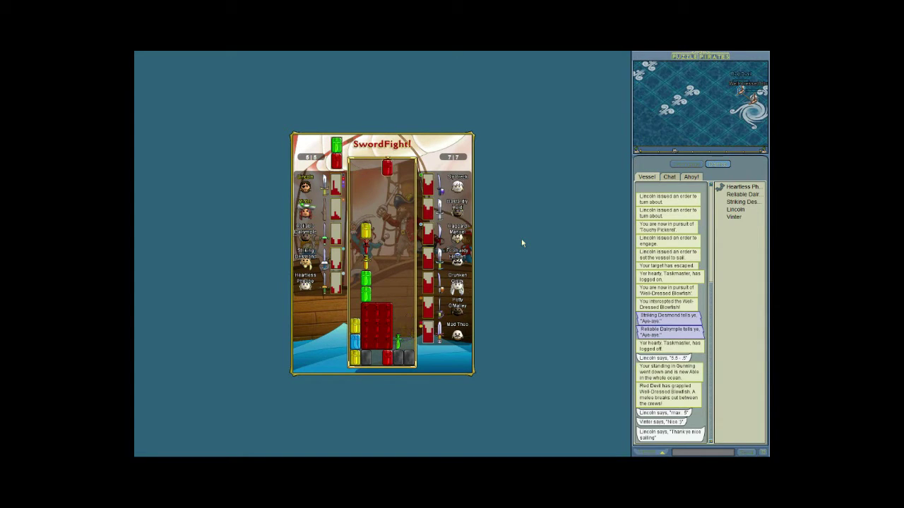
key(space)
key(space)
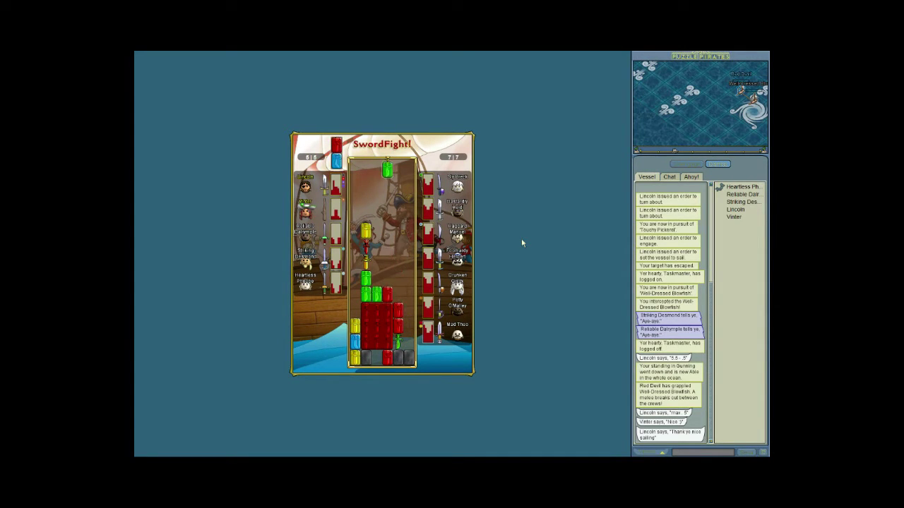
key(space)
key(space)
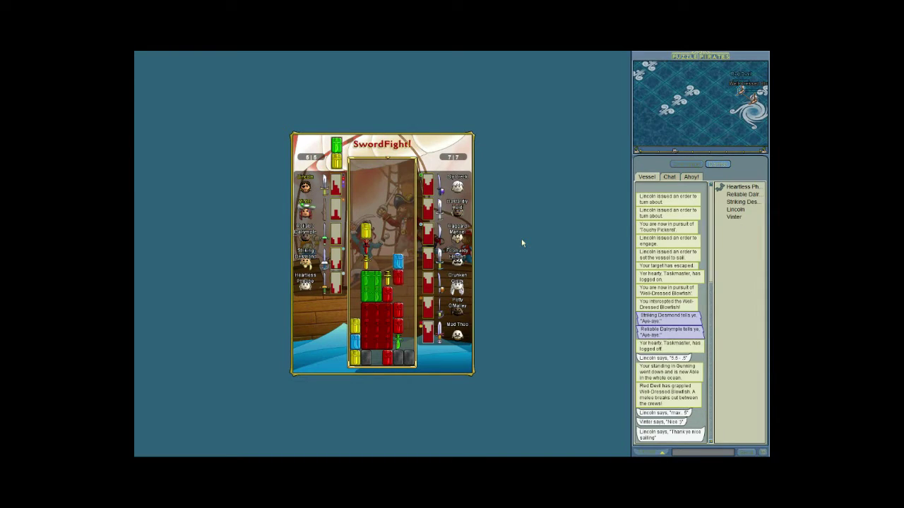
key(space)
key(space)
text(nice)
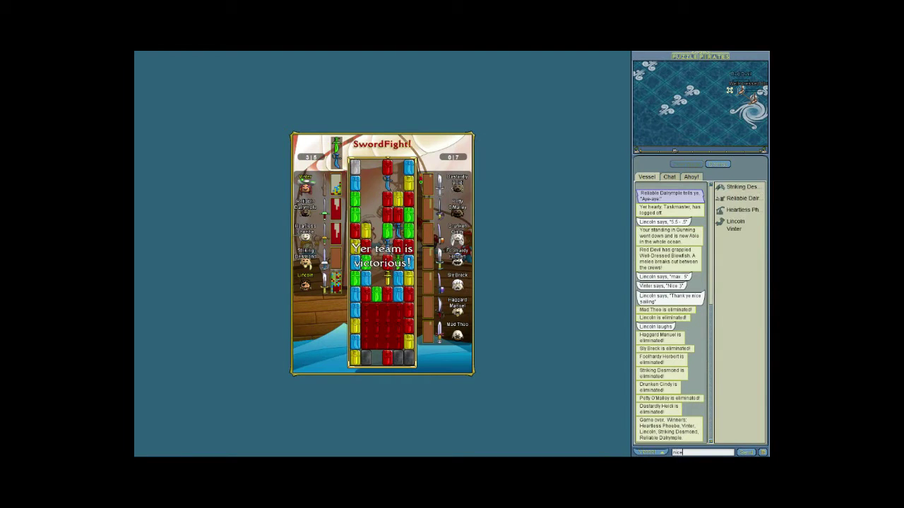
Congratulate the crew in chat, then set the vessel sailing and take the Navigate duty
key(Return)
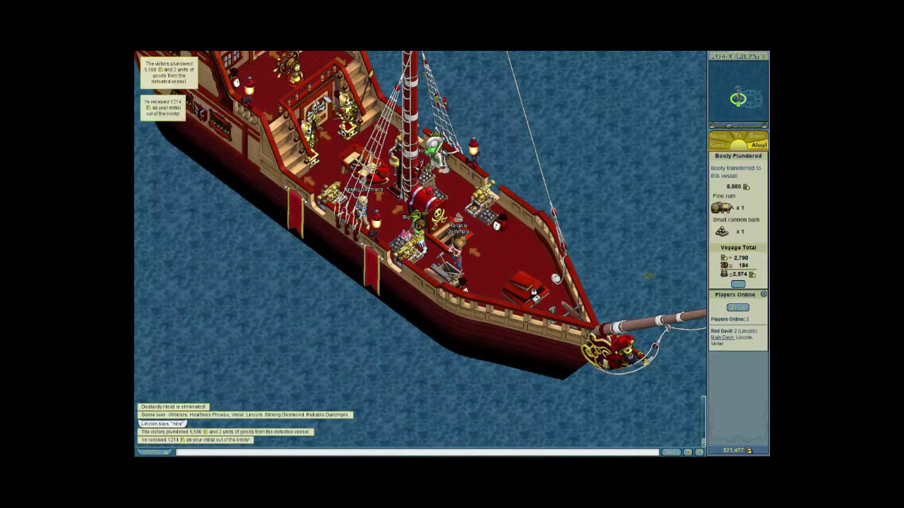
click(723, 140)
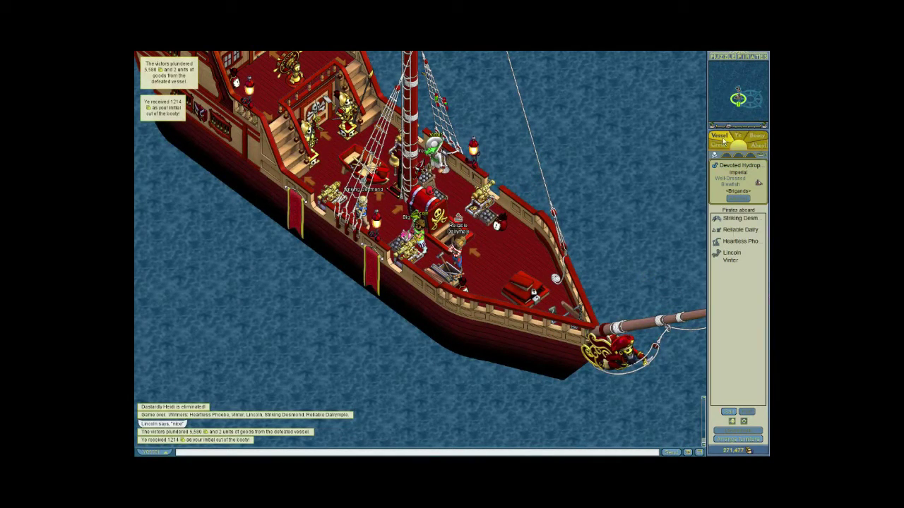
click(733, 413)
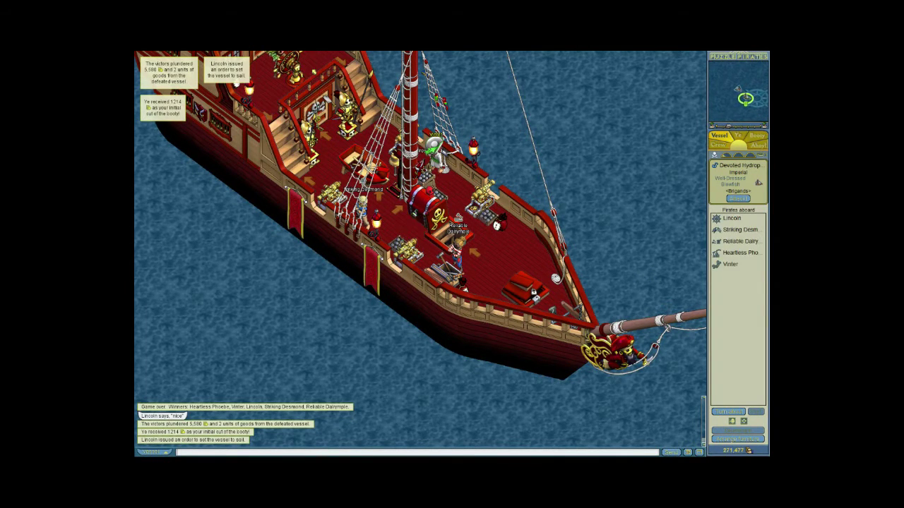
click(309, 68)
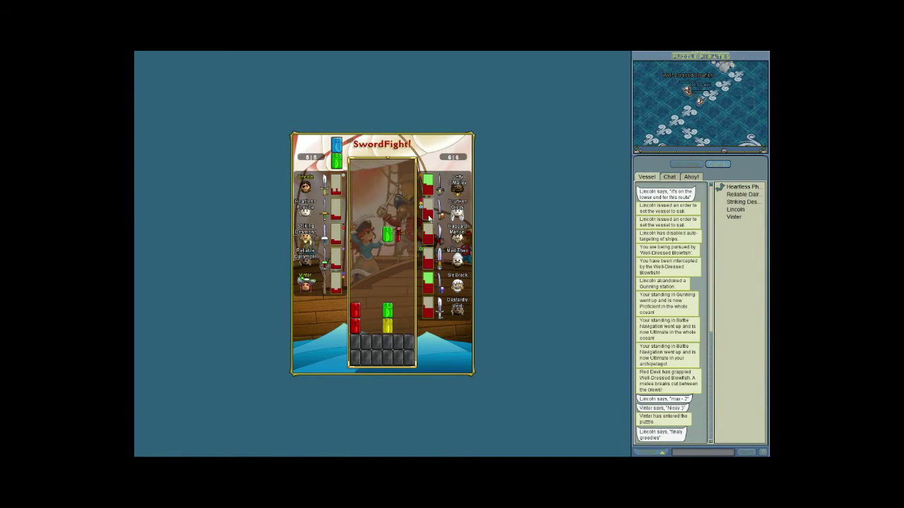
Break the tall blue and red column against the Blowfish, then post a chat remark
key(space)
key(space)
key(space)
key(space)
key(space)
key(space)
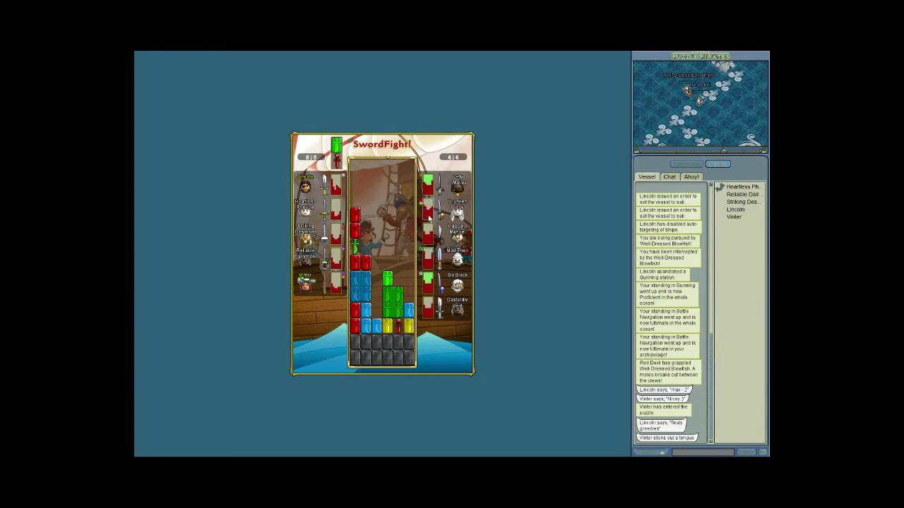
key(space)
key(space)
key(space)
key(space)
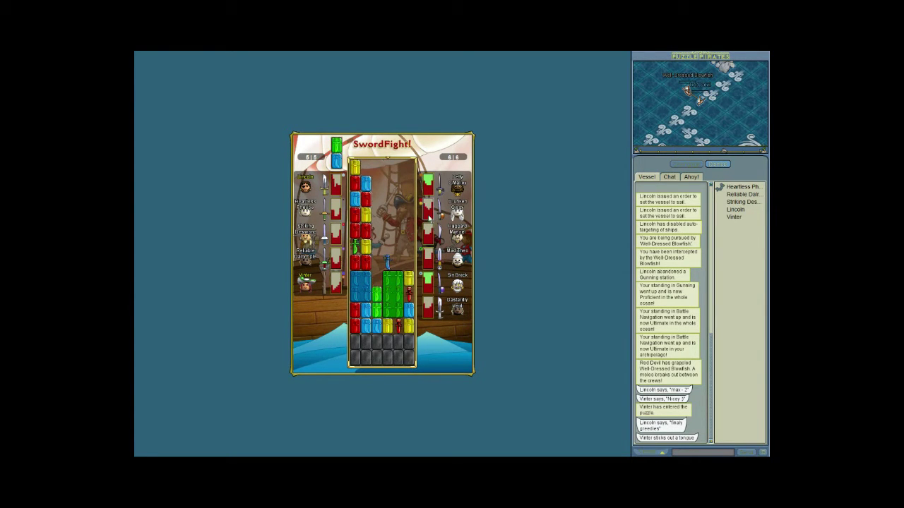
key(space)
key(space)
key(space)
key(space)
key(space)
key(space)
key(space)
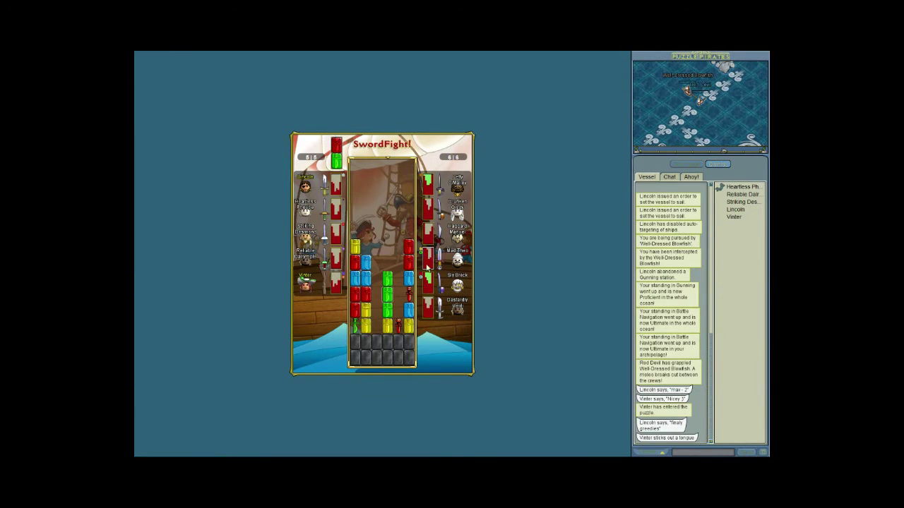
key(space)
key(space)
key(space)
key(space)
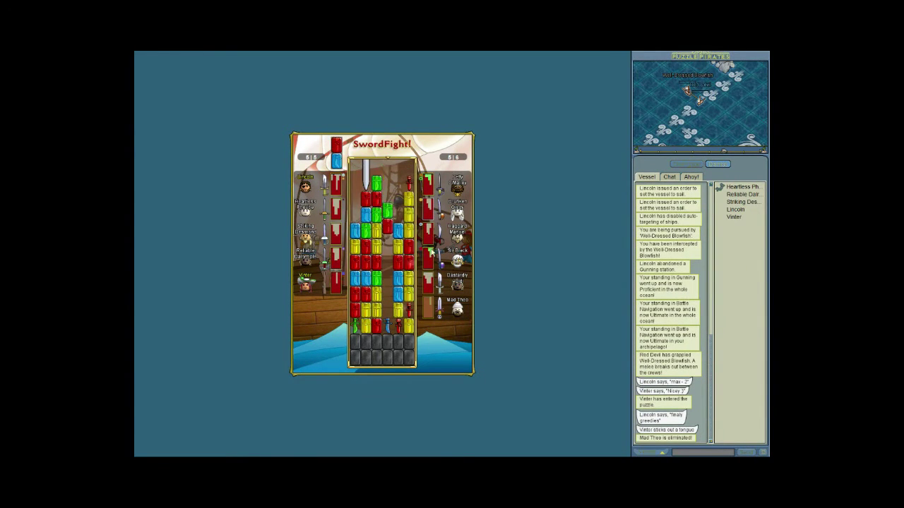
key(space)
key(space)
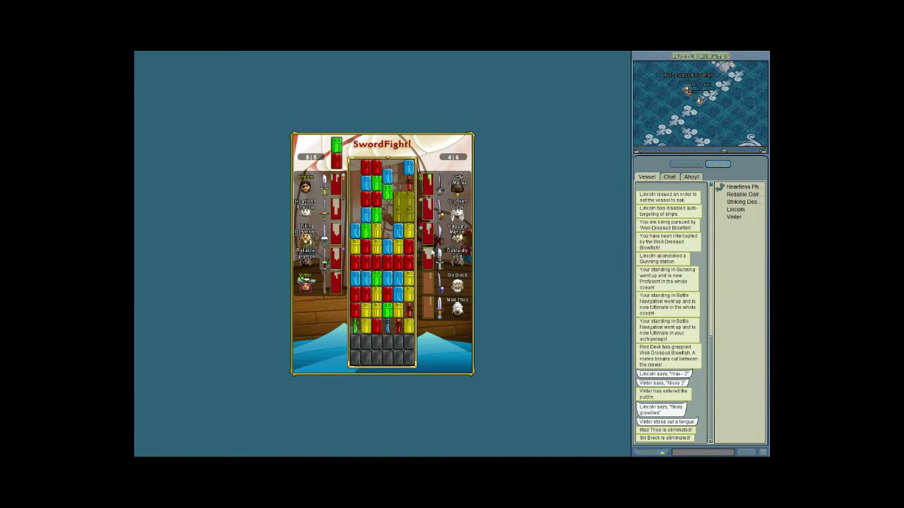
key(space)
key(space)
key(space)
text(lol 3x3 failed)
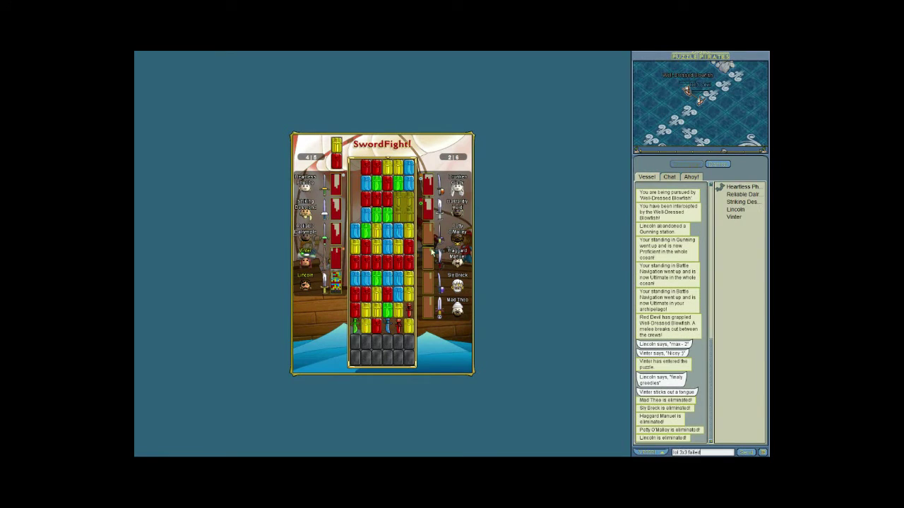
key(Return)
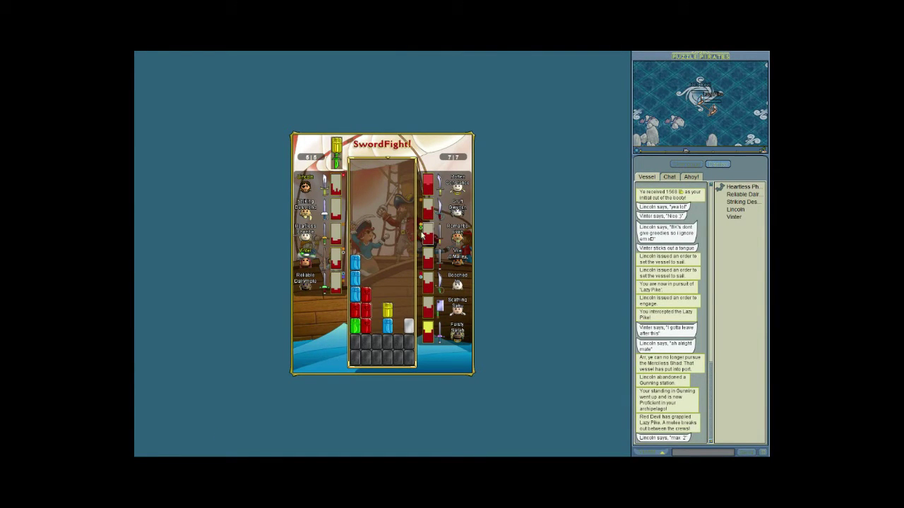
Rapidly drop pieces across the left and right columns to build the gem stacks
key(Right)
key(Right)
key(space)
key(Right)
key(Right)
key(Right)
key(space)
key(space)
key(Right)
key(space)
key(space)
Fill the outer columns and break yellow gems for triple and double combos
key(Left)
key(space)
key(Left)
key(Left)
key(space)
key(Right)
key(Right)
key(space)
key(Left)
key(Left)
key(space)
key(space)
key(space)
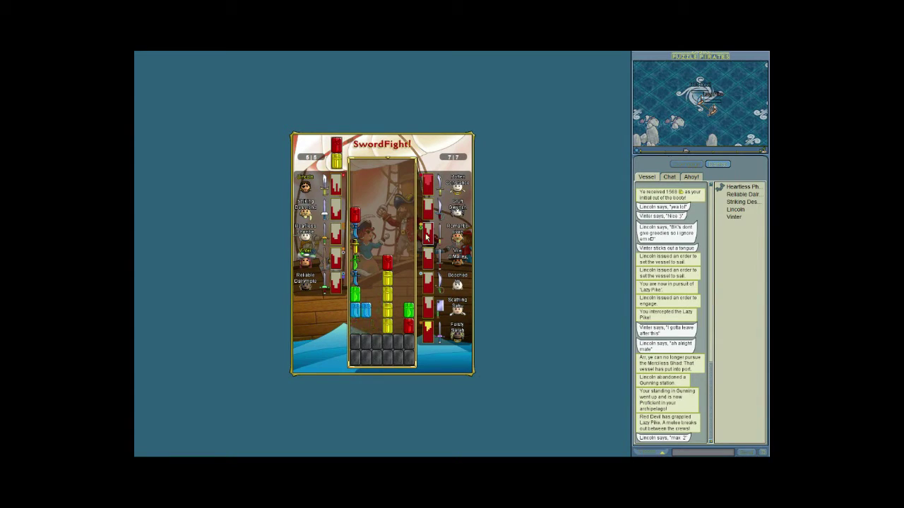
key(space)
key(space)
key(space)
key(space)
key(space)
key(space)
key(space)
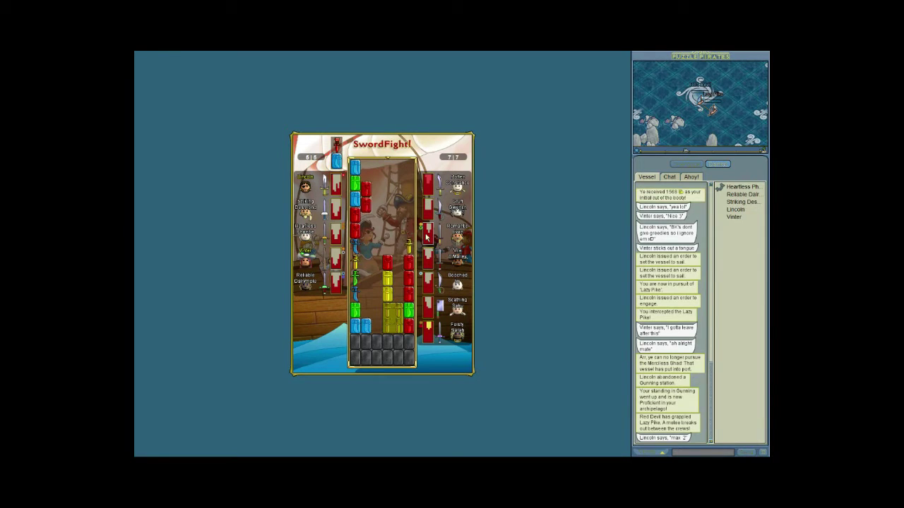
key(space)
key(space)
key(space)
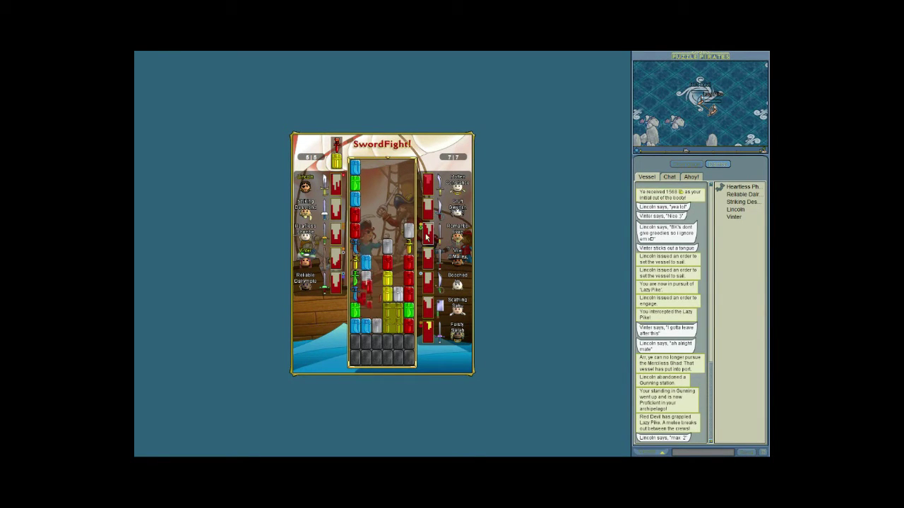
key(space)
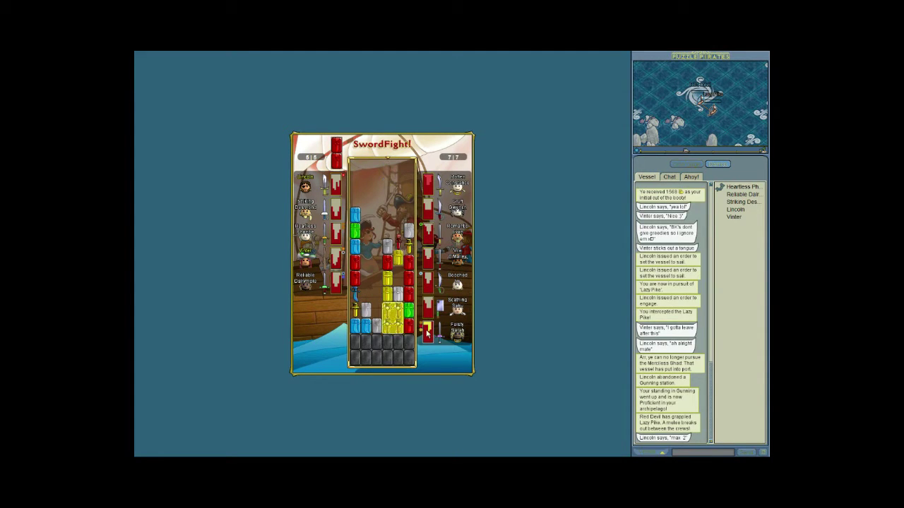
key(space)
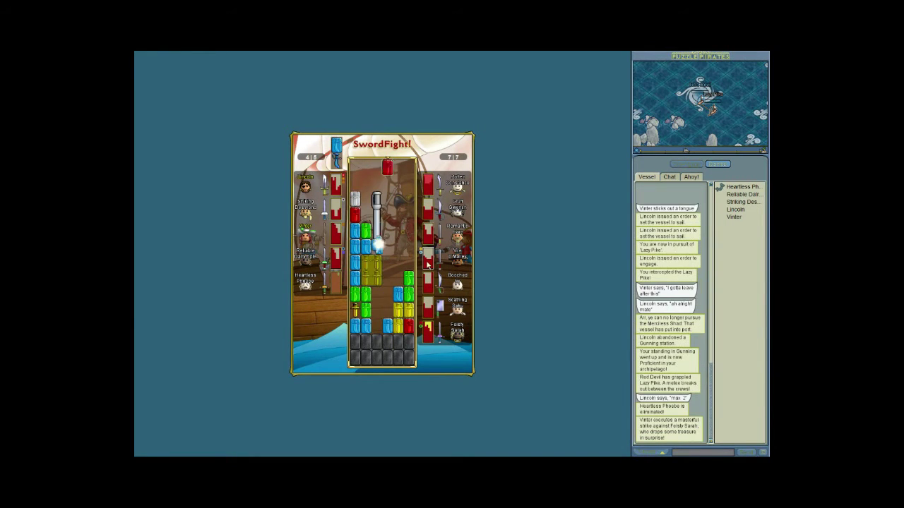
Shatter large red gem blocks and clear columns until Feisty Sarah and Reliable Dalrymple fall
key(space)
key(space)
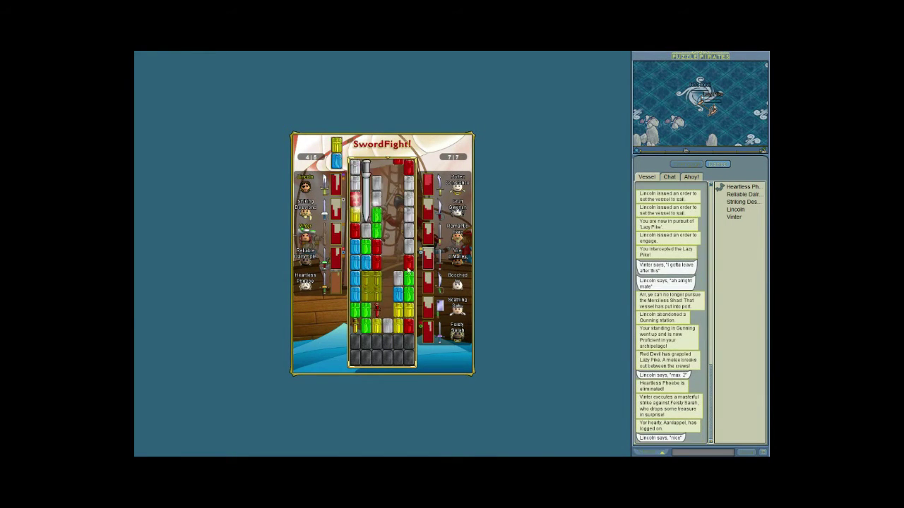
key(space)
key(space)
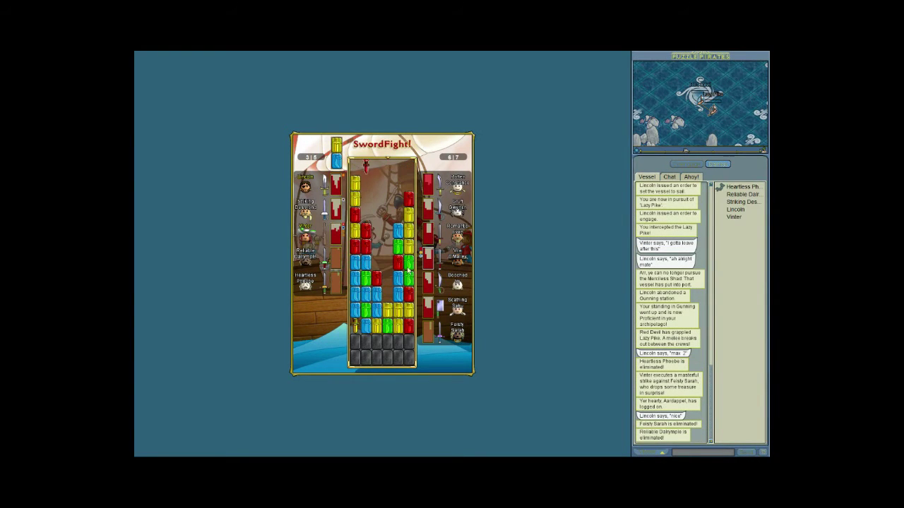
key(space)
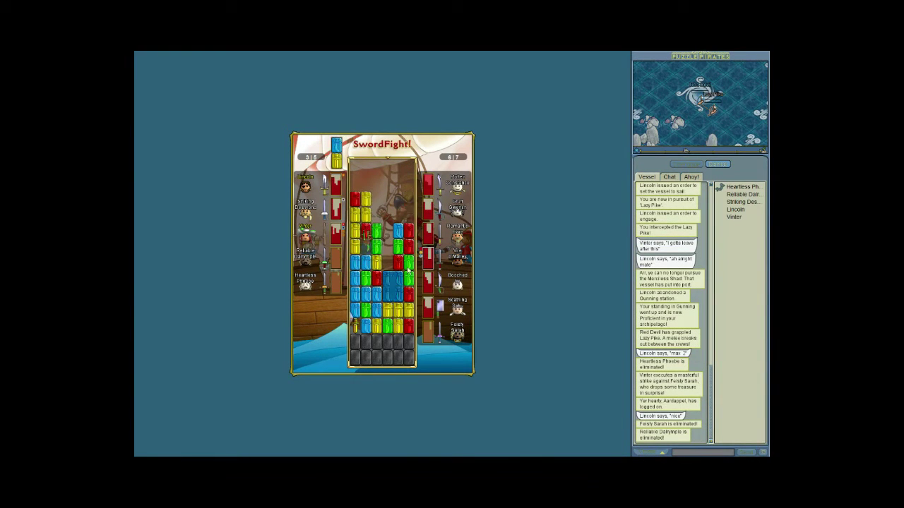
key(space)
key(space)
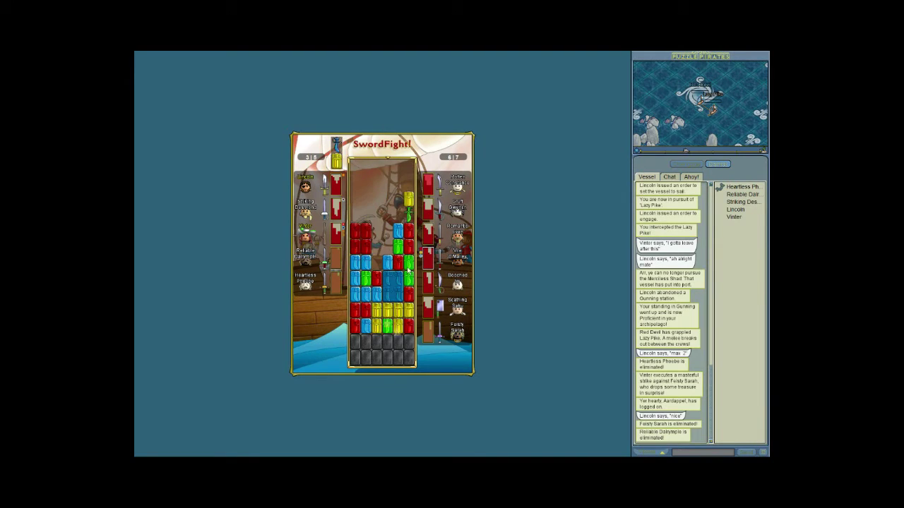
key(space)
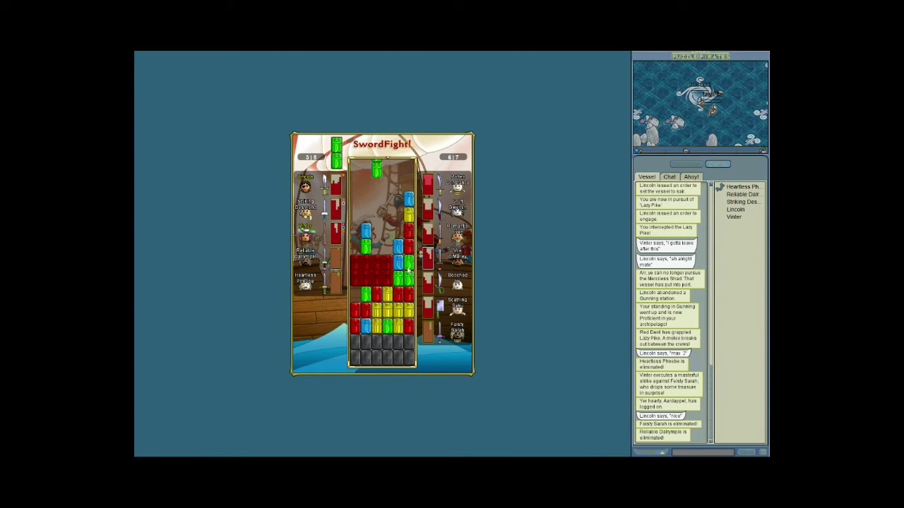
key(space)
text(np thanks for comin)
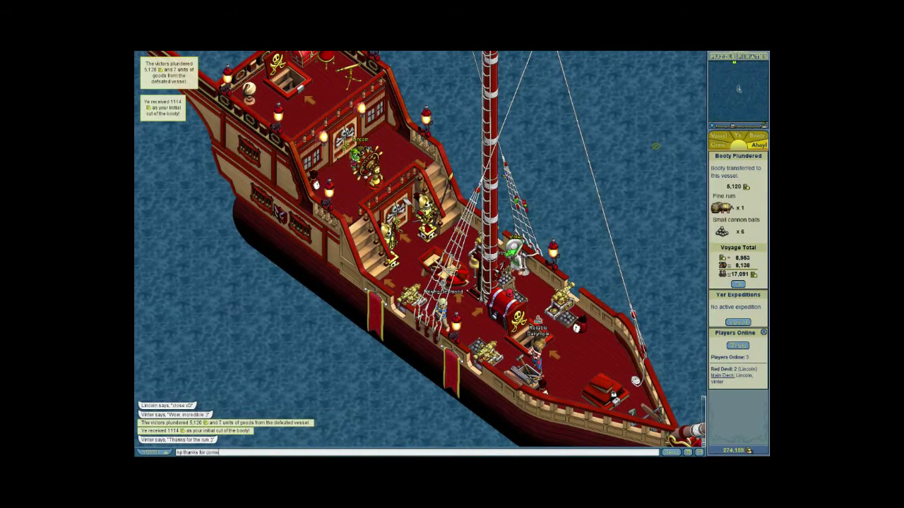
Send a thank-you chat message to the crew after the plundered booty appears
key(Return)
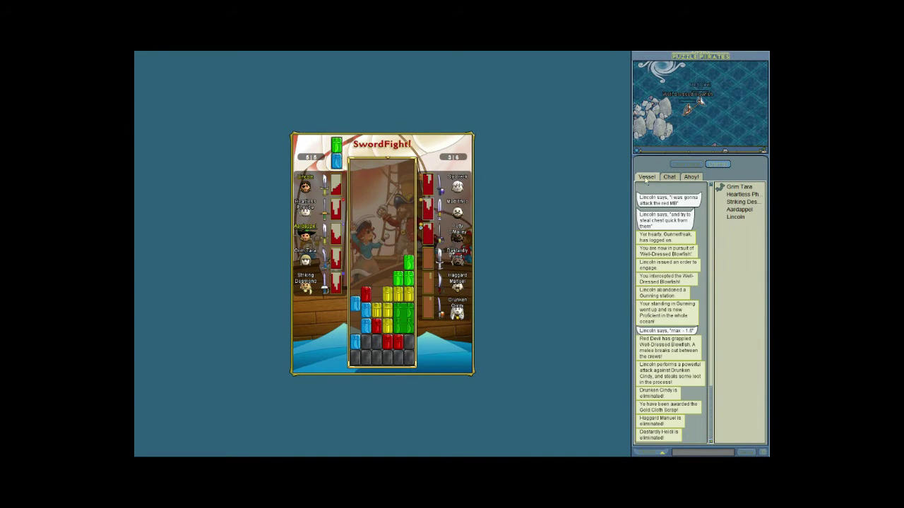
Trigger a double break and land the red piece at the bottom-left
key(space)
key(space)
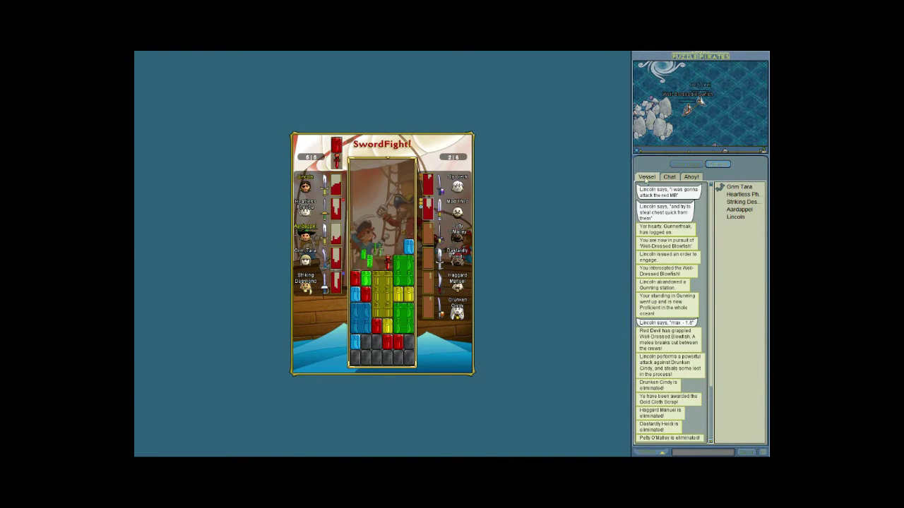
key(space)
key(space)
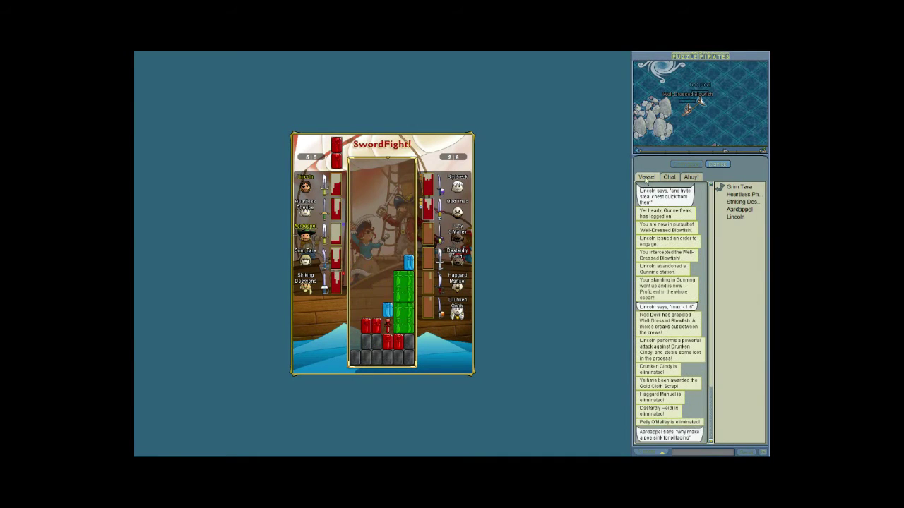
key(Left)
key(space)
text(th)
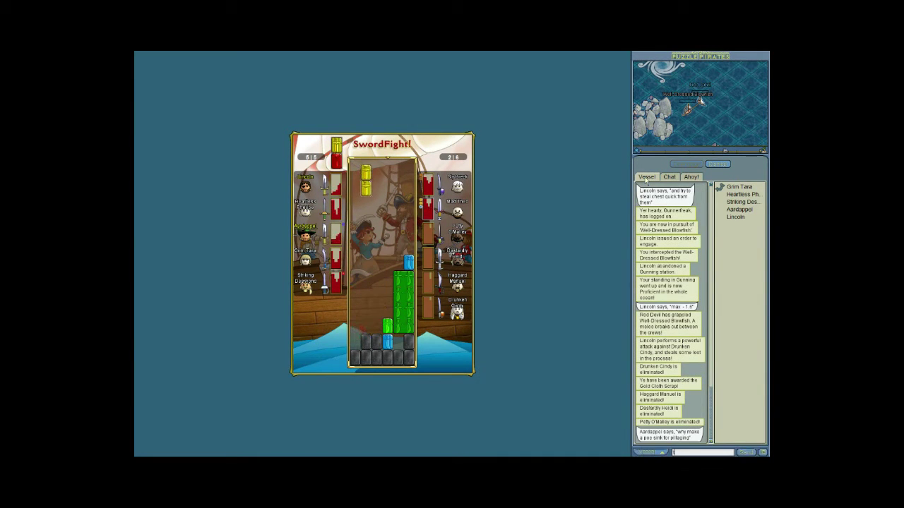
text( fortain)
Send crew chat lines, including the corrected word 'fountain', while placing pieces
key(Return)
key(space)
text(fountain**)
key(Return)
key(space)
key(Right)
key(space)
key(Left)
key(space)
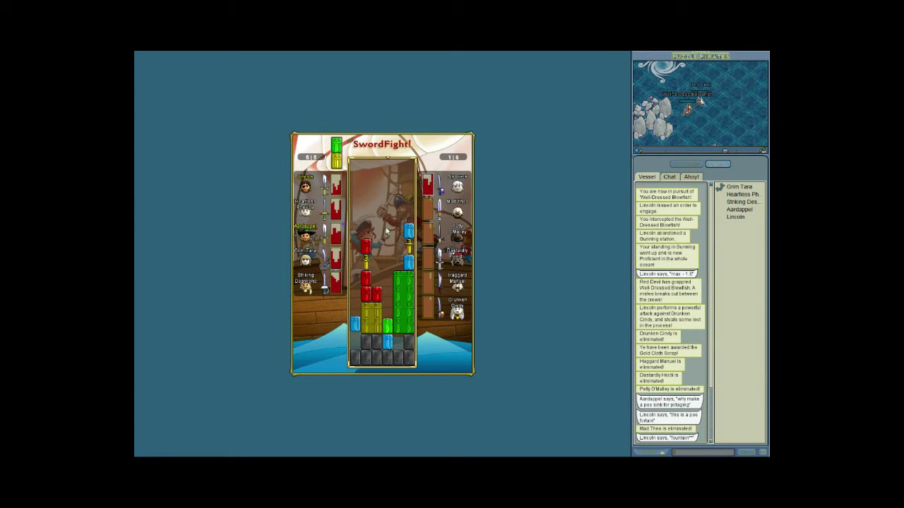
key(space)
key(space)
key(space)
key(space)
Finish the Blowfish swordfight and post the 'of course 3x3 failed' chat line
key(Left)
key(space)
key(space)
key(space)
key(space)
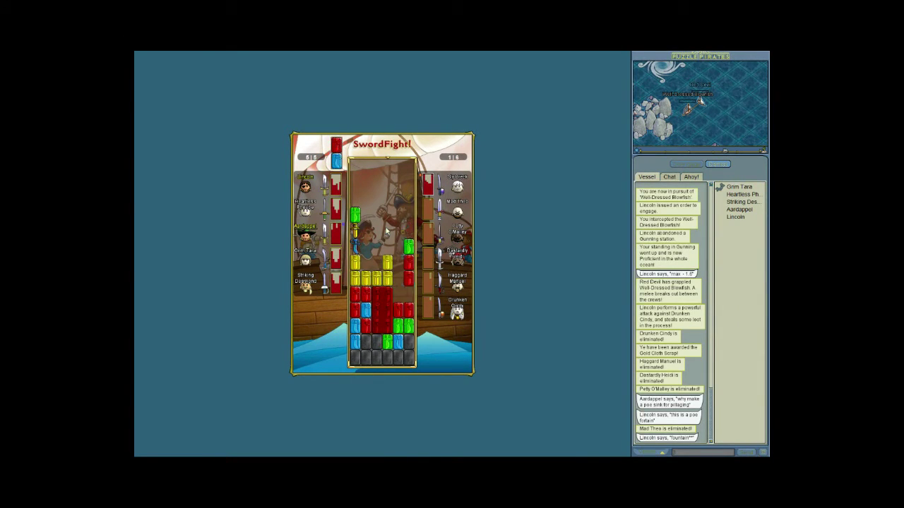
key(space)
key(space)
key(space)
key(space)
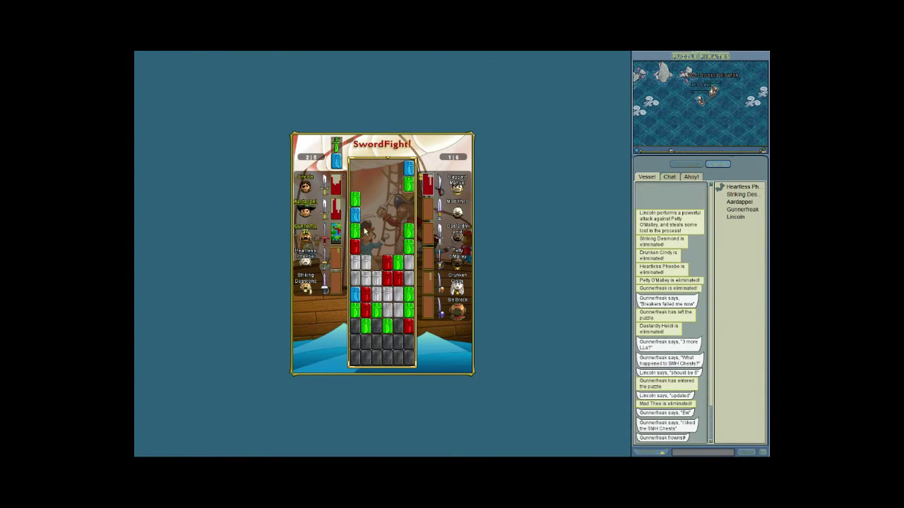
text(we)
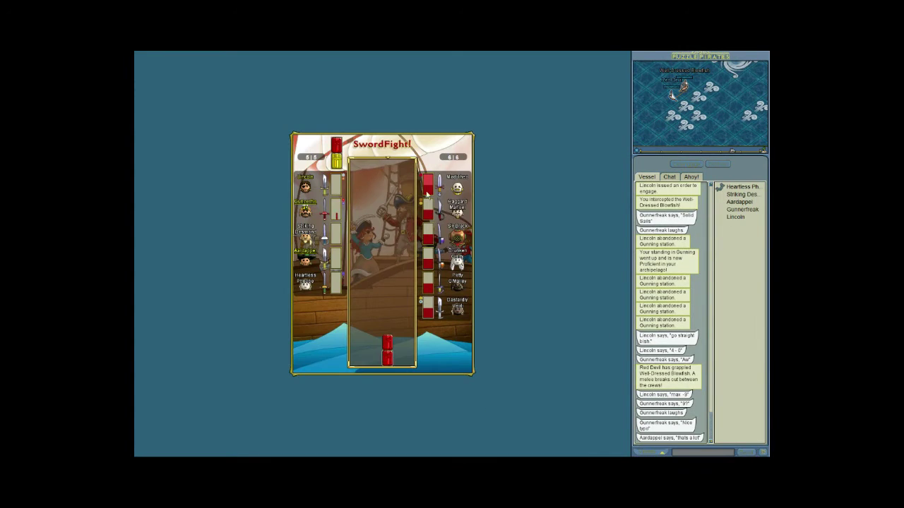
key(space)
key(space)
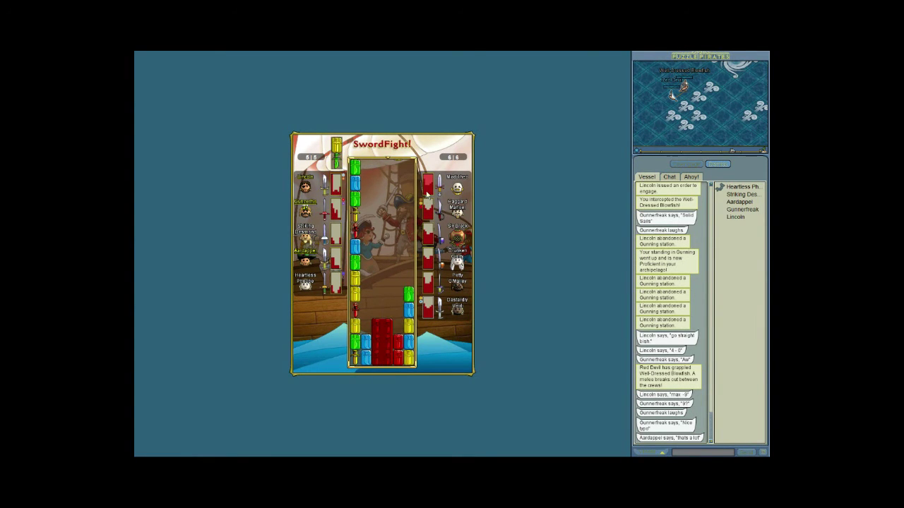
key(space)
key(space)
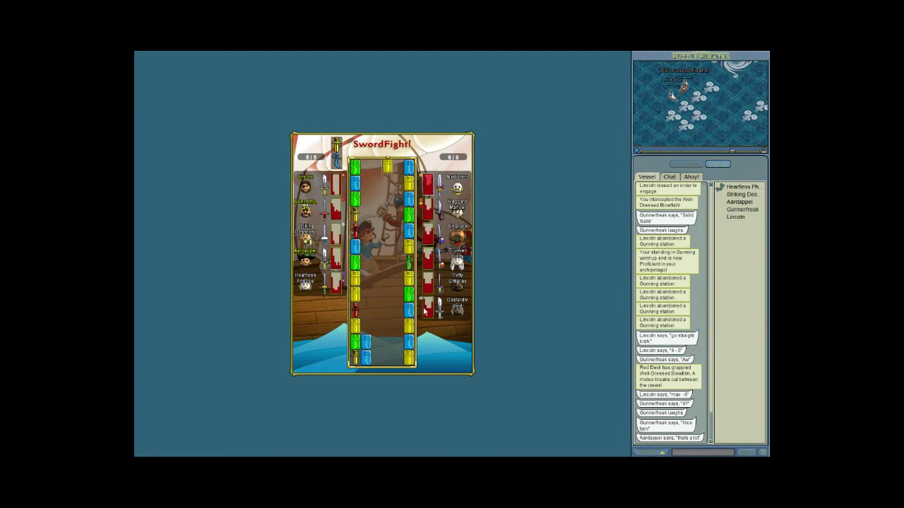
text(of course 3x3)
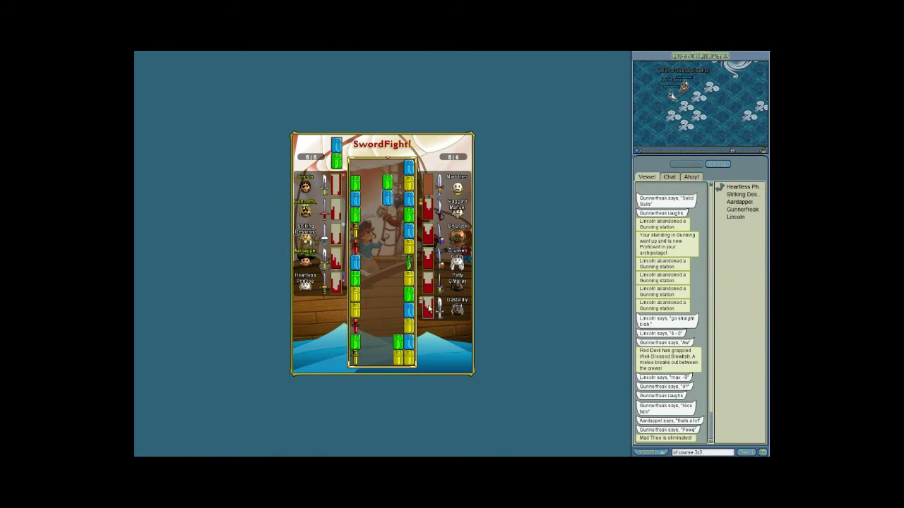
text( failed)
key(Return)
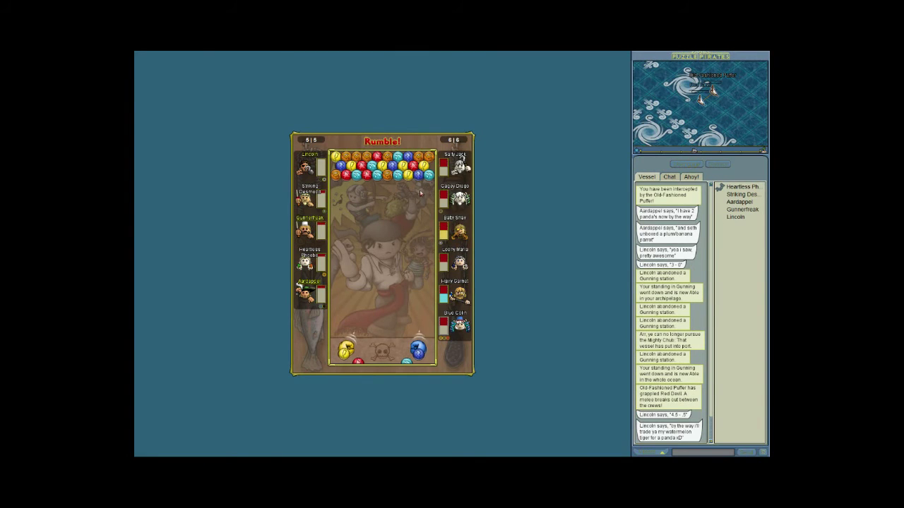
Fire yellow, red, teal and blue balls, building up the yellow column in the cluster
click(408, 182)
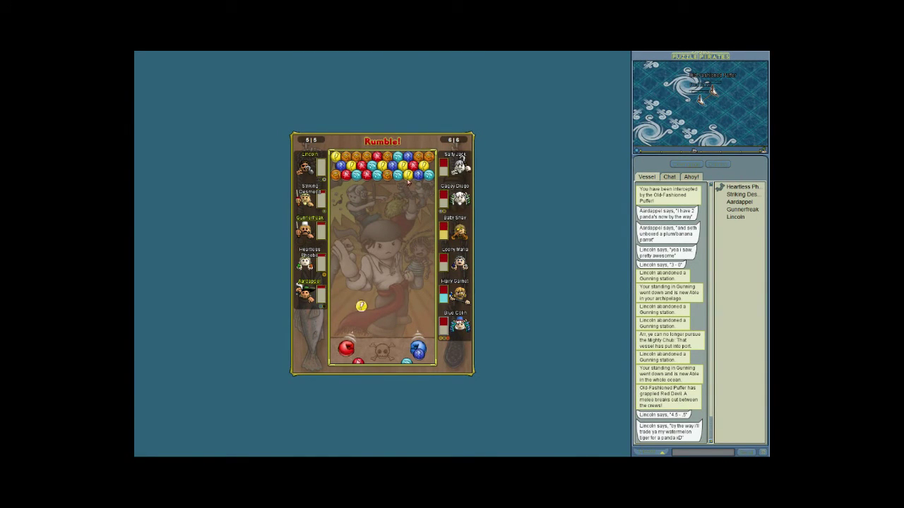
click(365, 181)
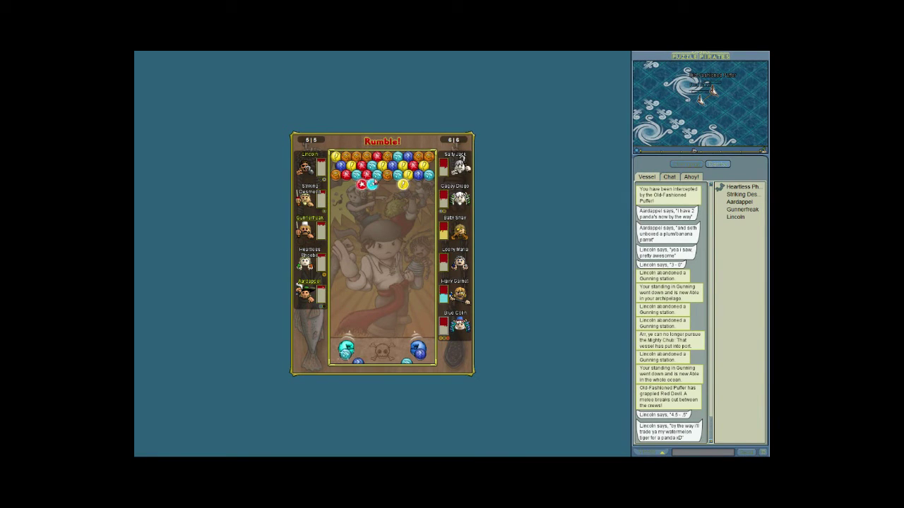
click(370, 183)
right_click(412, 185)
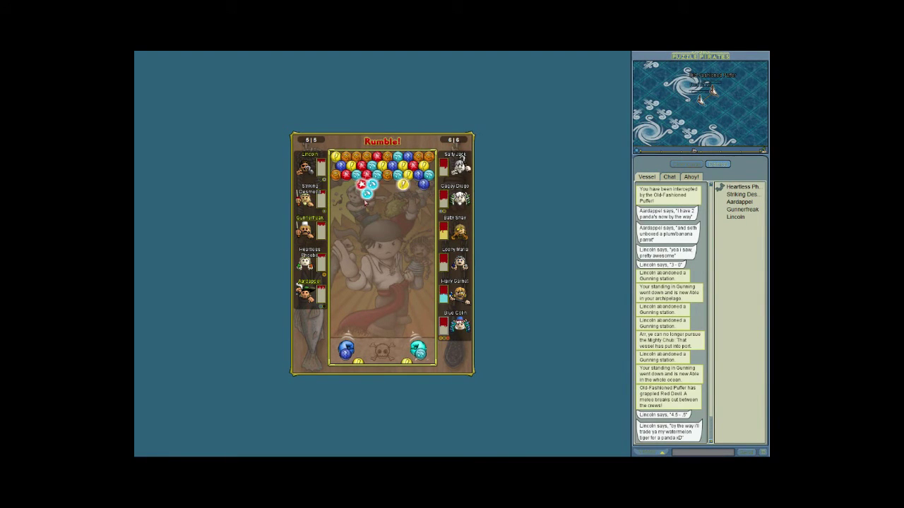
click(412, 185)
right_click(409, 198)
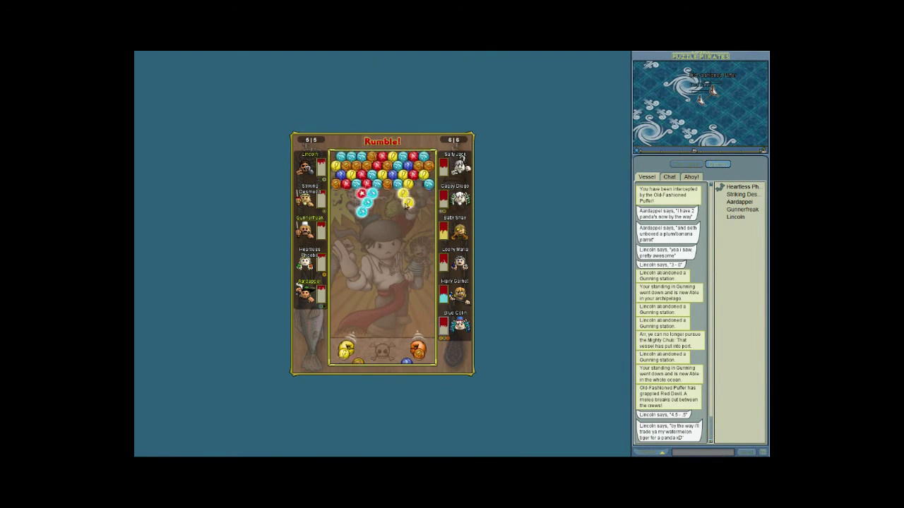
click(408, 205)
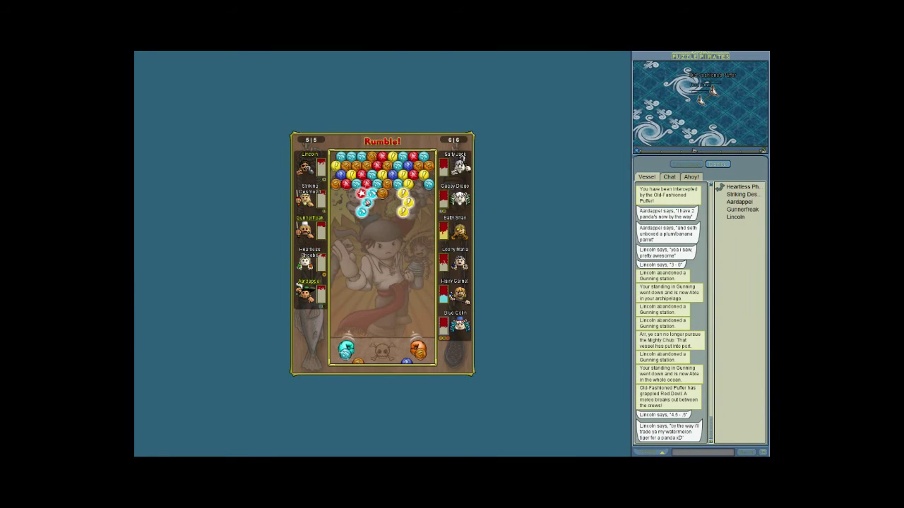
click(339, 189)
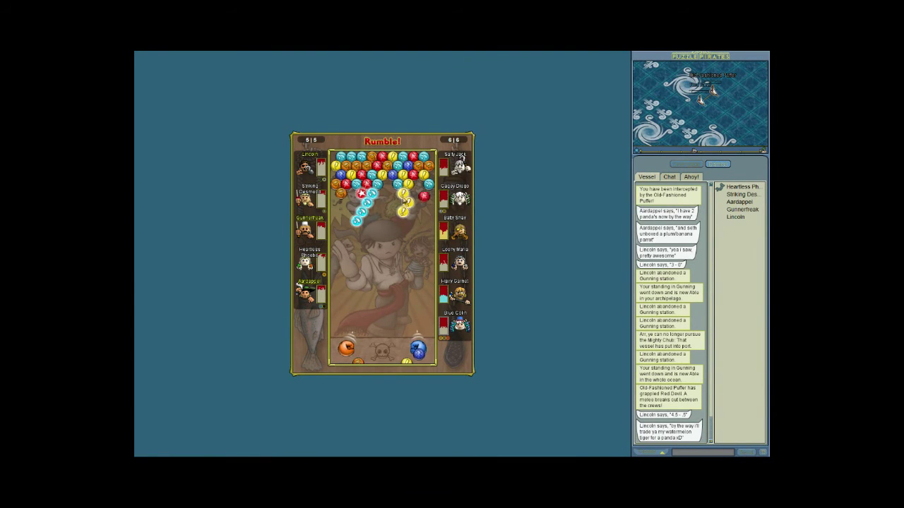
right_click(419, 190)
right_click(413, 212)
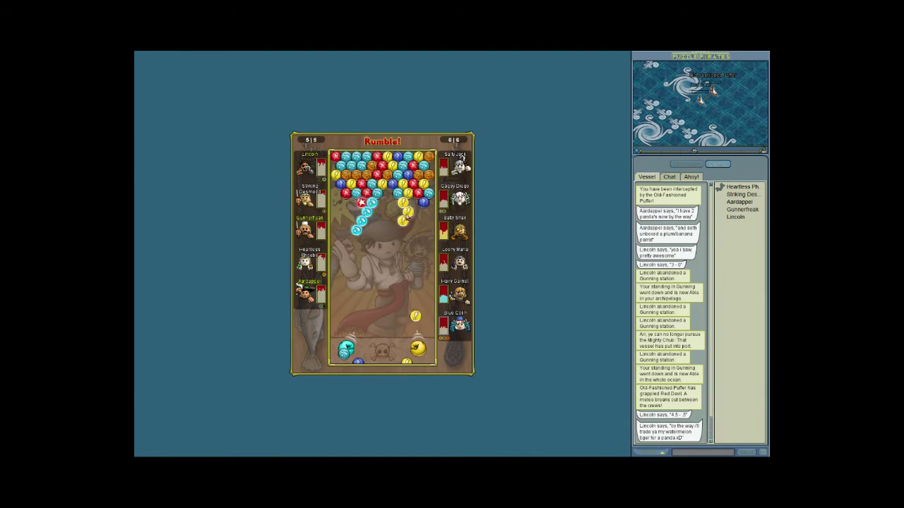
click(365, 227)
right_click(410, 244)
right_click(414, 244)
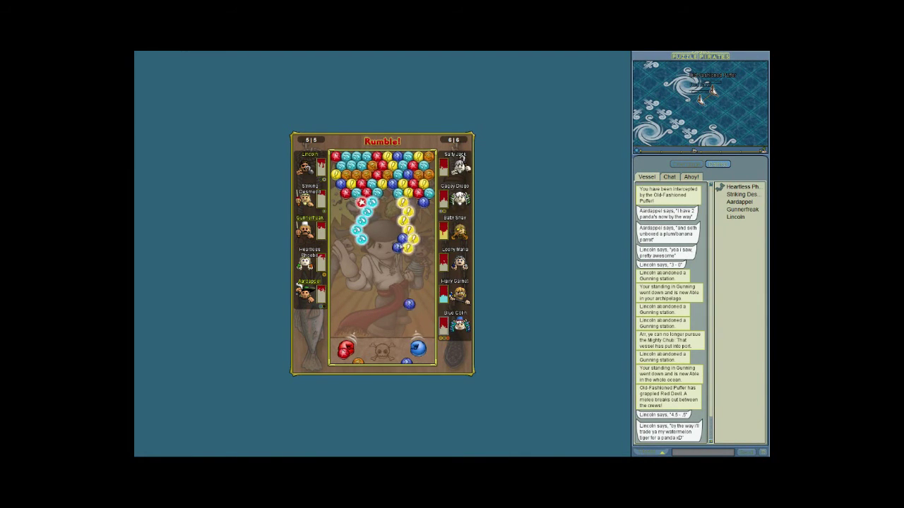
Fire more balls to pop hanging columns and drop loose balls from the cluster
right_click(428, 243)
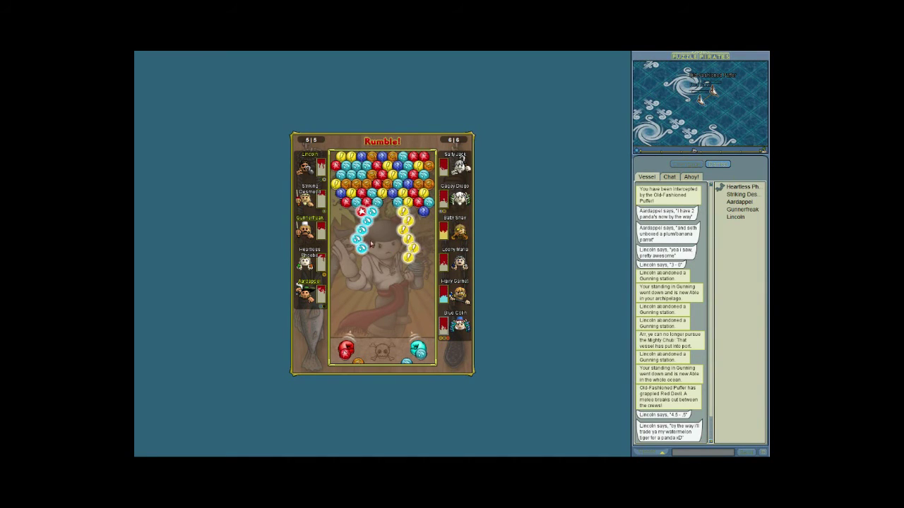
right_click(416, 253)
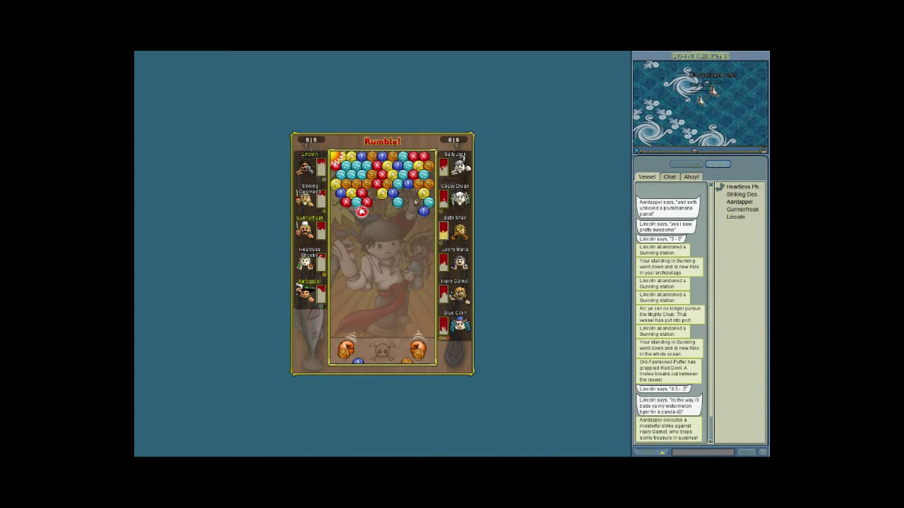
click(388, 227)
click(381, 226)
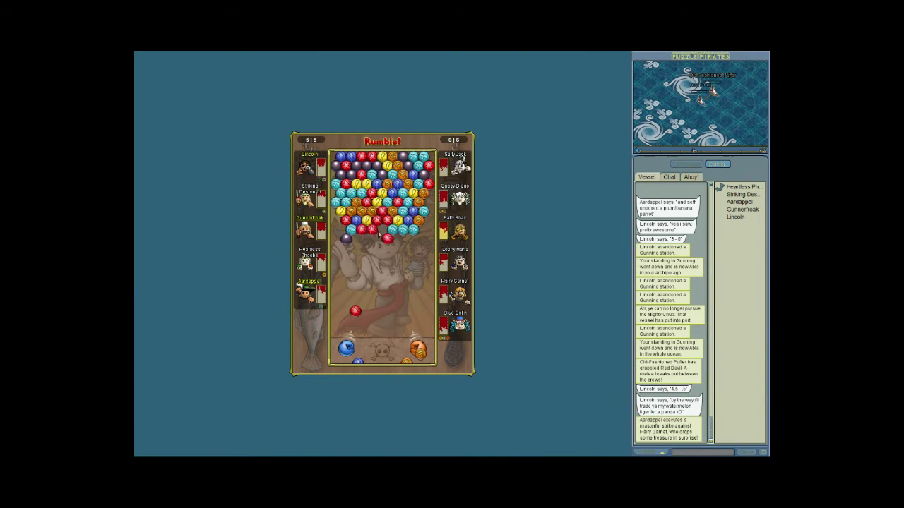
click(421, 240)
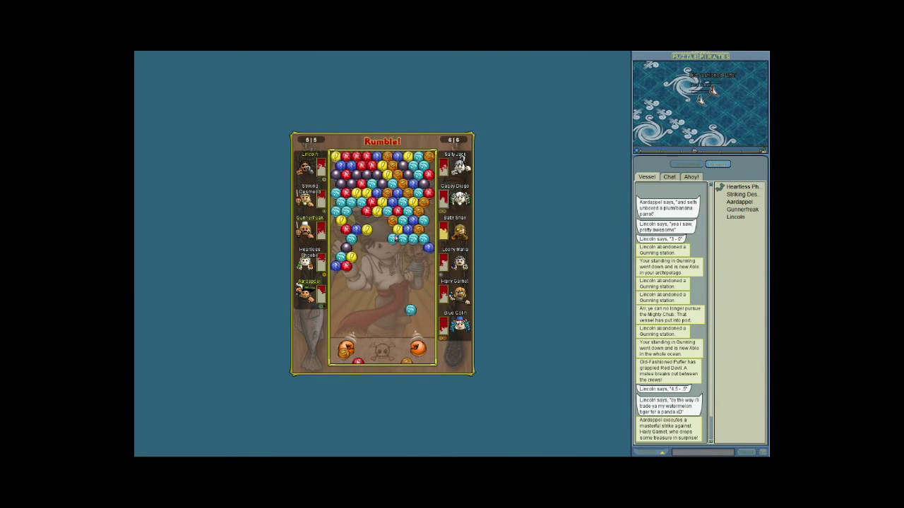
click(387, 283)
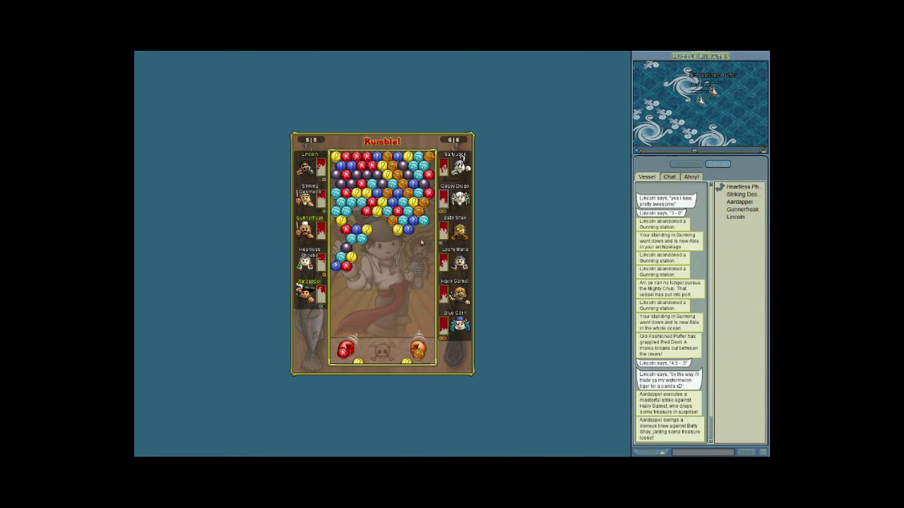
click(365, 247)
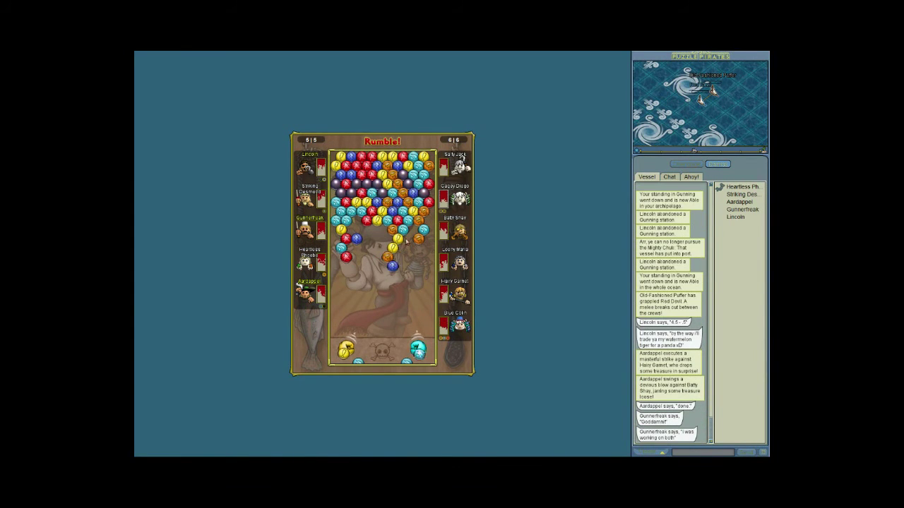
click(365, 238)
click(417, 293)
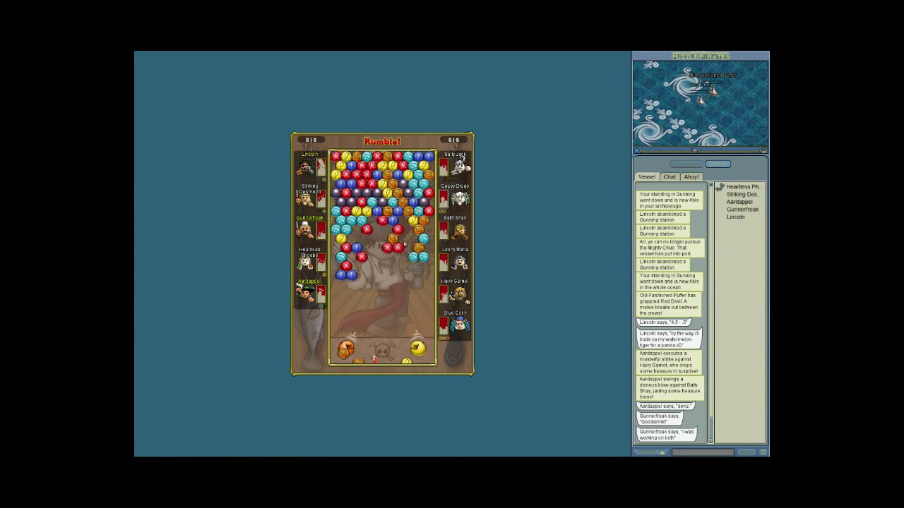
click(402, 297)
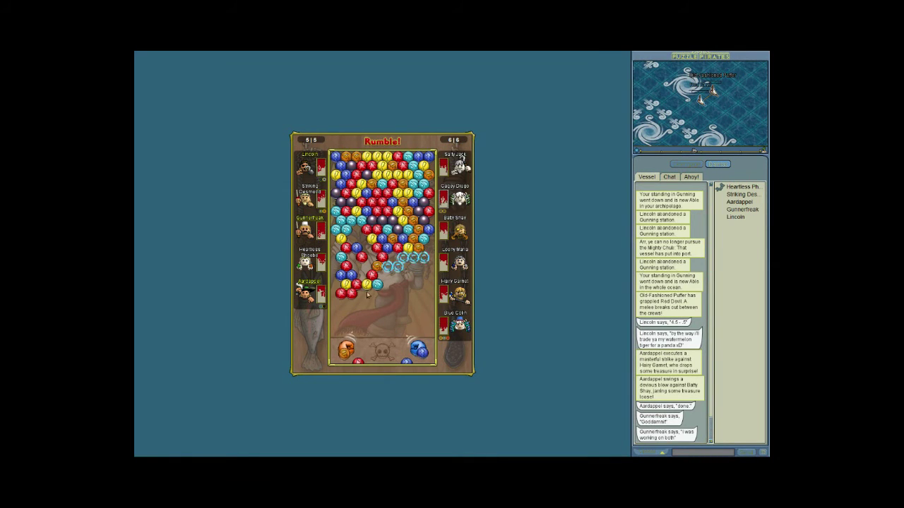
click(402, 296)
click(388, 279)
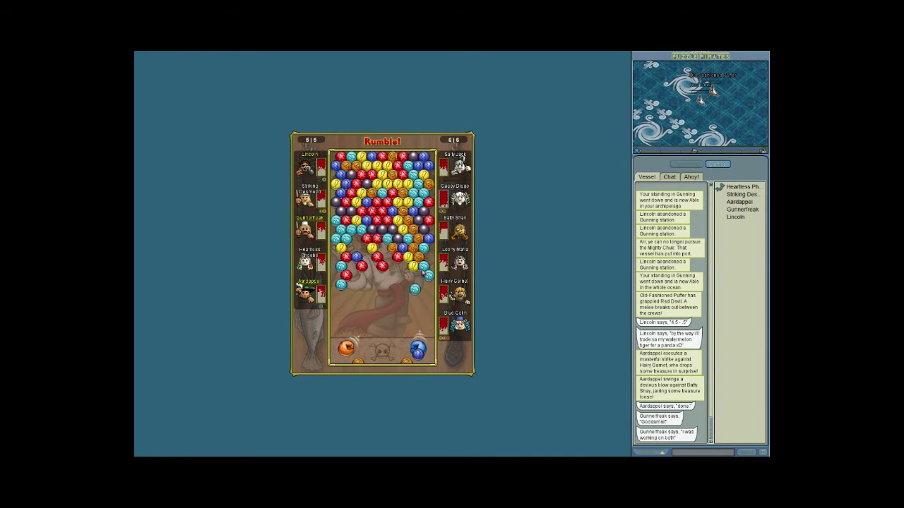
Fire balls into the bottom of the cluster, finishing off Cagey Diego
click(381, 279)
click(367, 292)
click(364, 297)
click(364, 300)
click(374, 293)
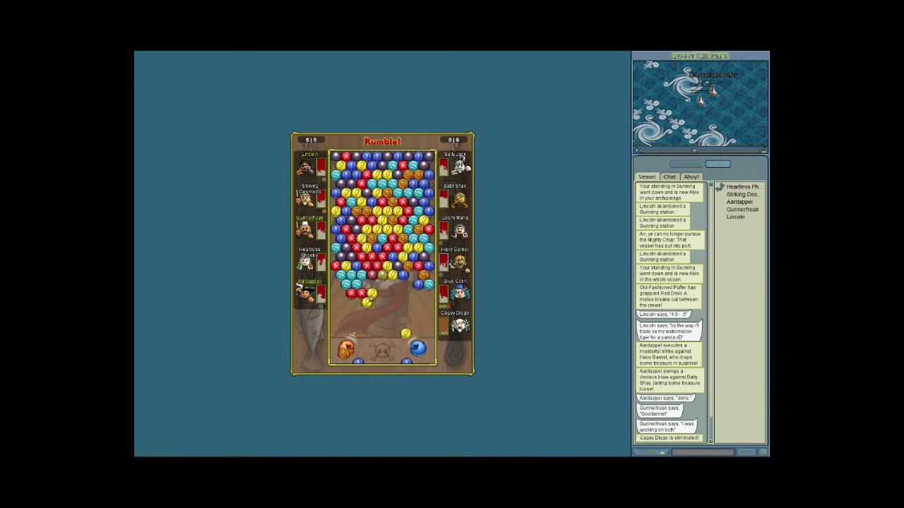
click(374, 300)
click(417, 297)
click(413, 311)
click(413, 302)
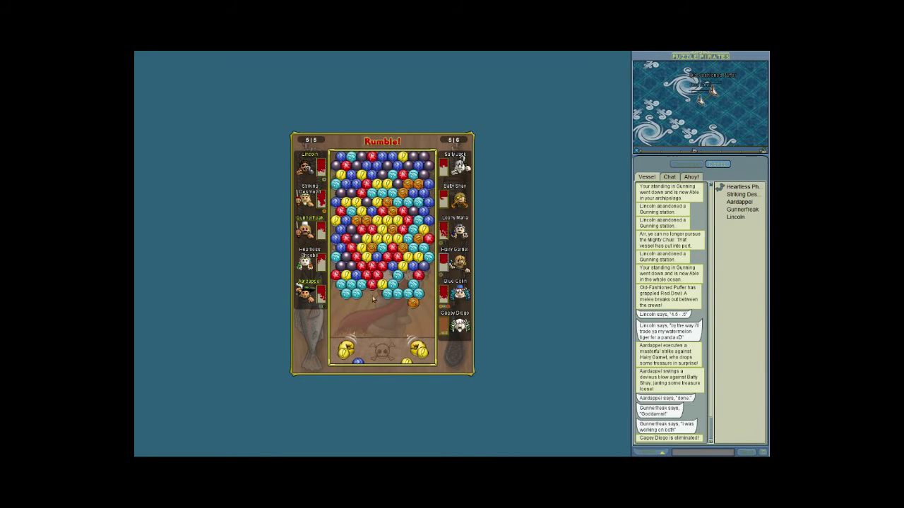
Eliminate Loony Maria, trigger an explosion and clear the orange group to win
click(401, 279)
click(352, 297)
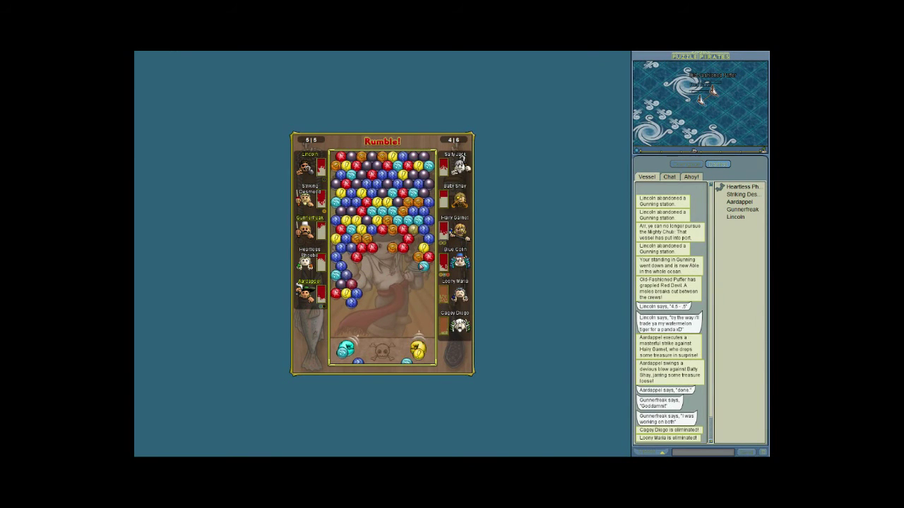
click(422, 272)
click(395, 275)
click(404, 294)
click(396, 283)
click(368, 293)
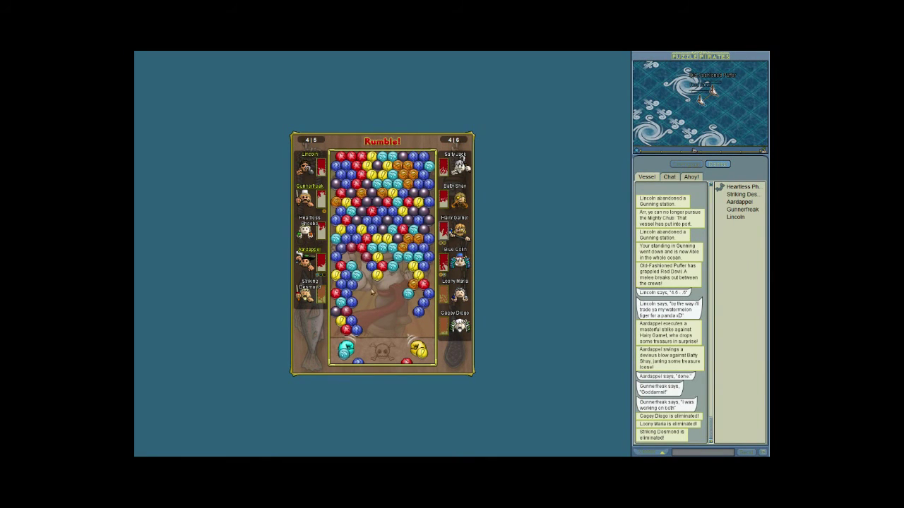
click(360, 276)
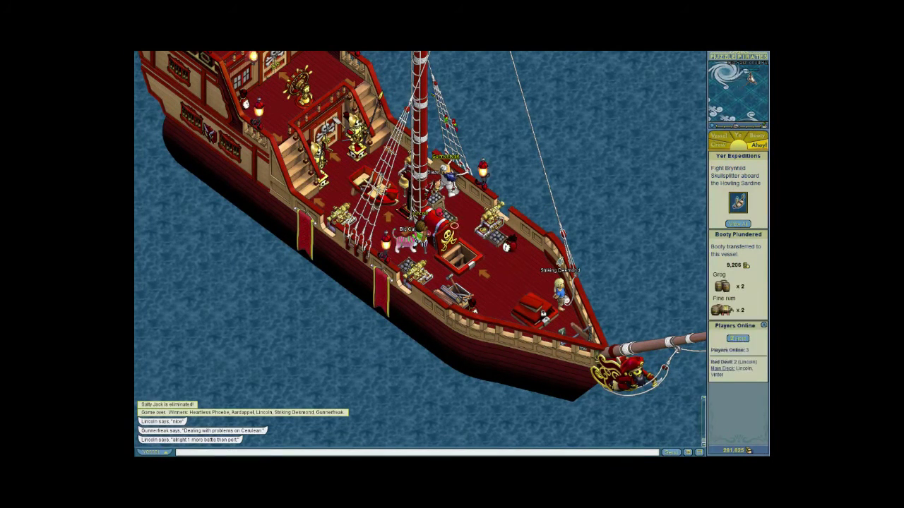
Review the pillaged booty list, then submit a Divide the booty proposal
click(438, 227)
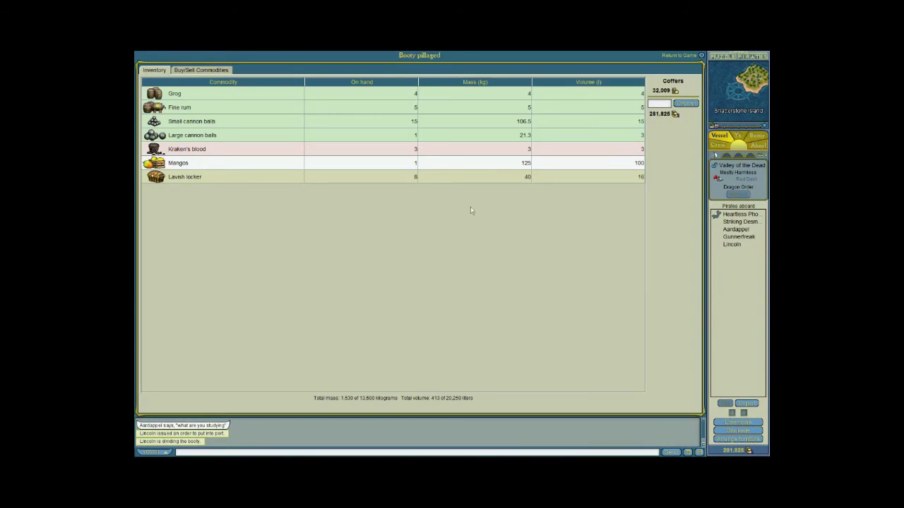
click(701, 55)
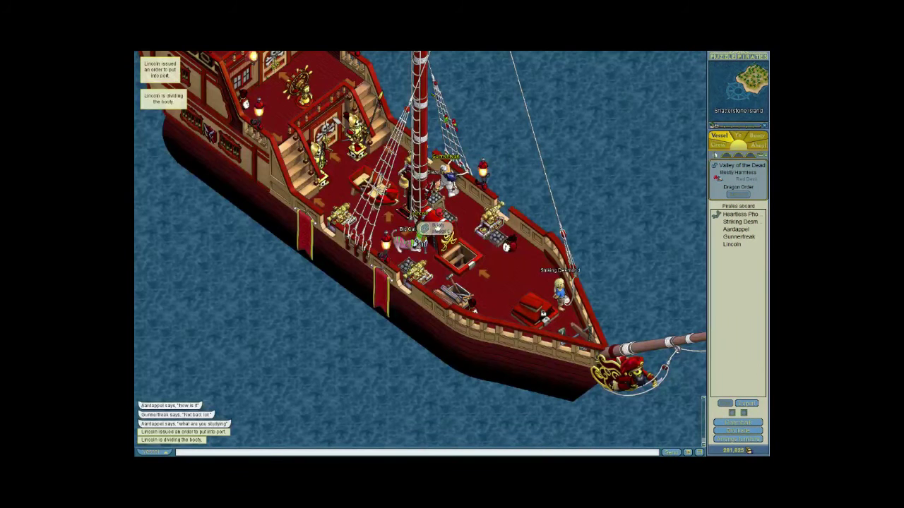
click(462, 229)
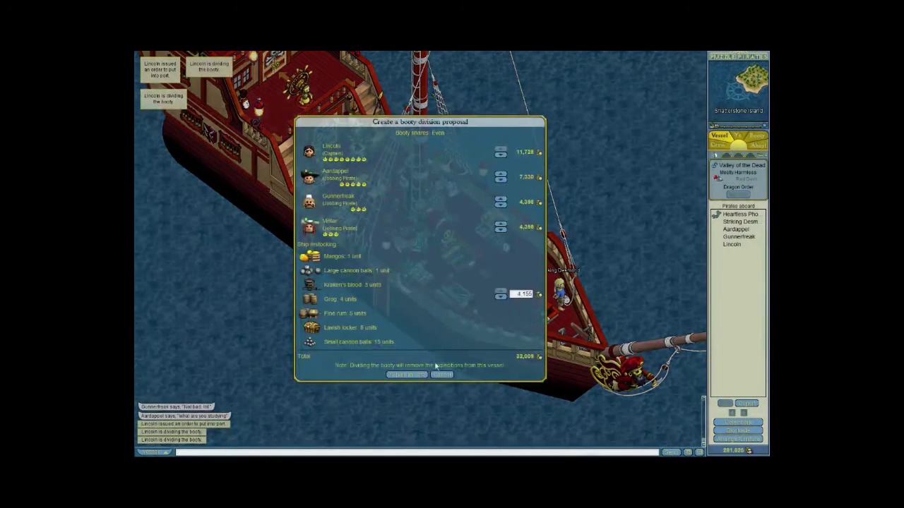
click(406, 375)
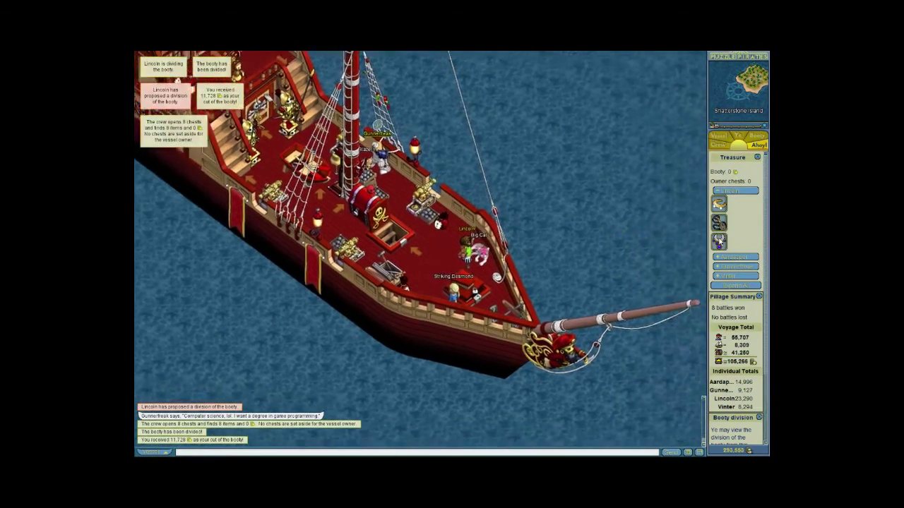
Expand the three collapsed trinket groups in the Treasure panel
click(728, 265)
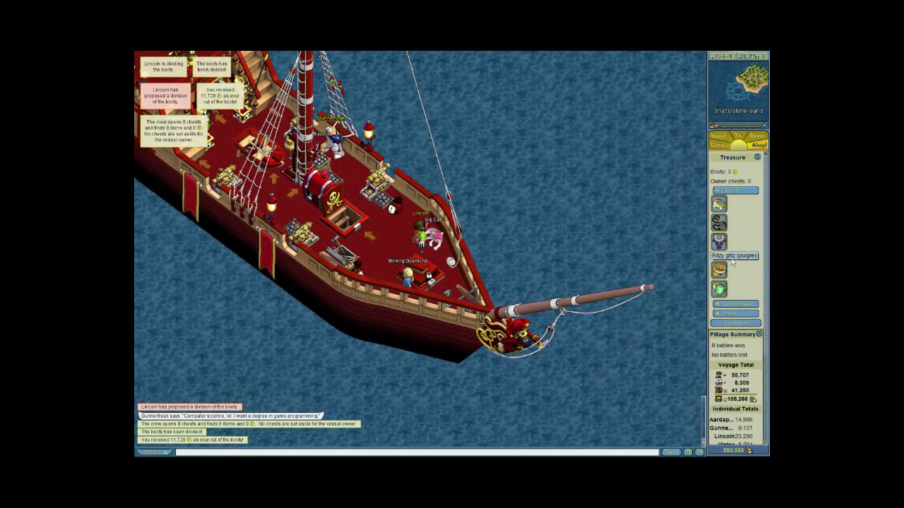
click(735, 305)
click(738, 352)
text(or not)
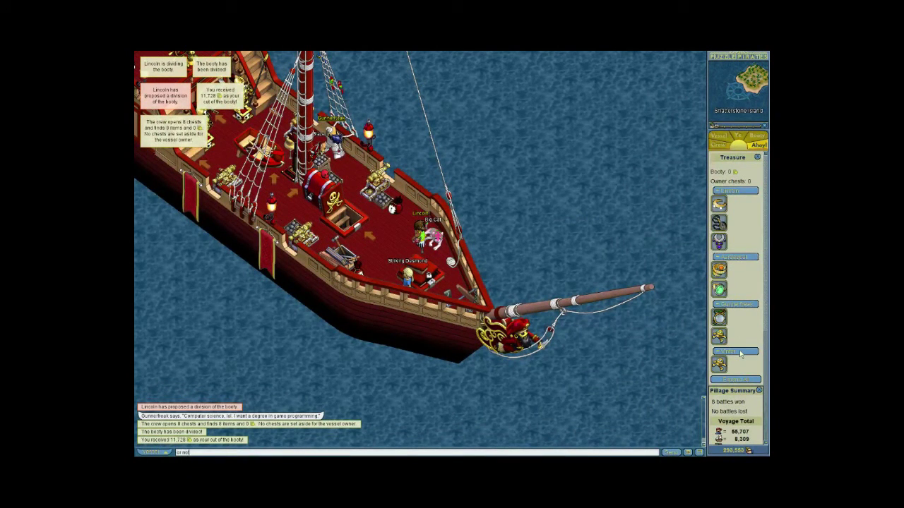
Send two chat replies to the crew after the payout
key(Return)
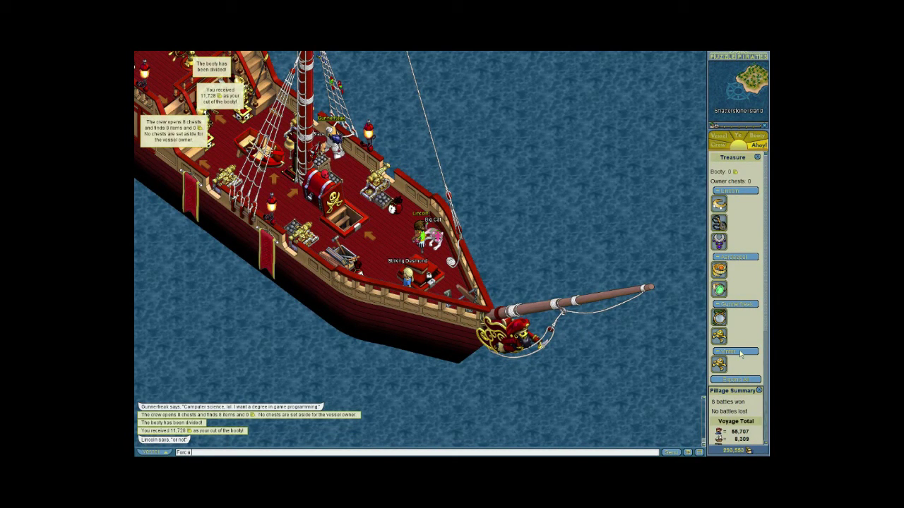
key(Return)
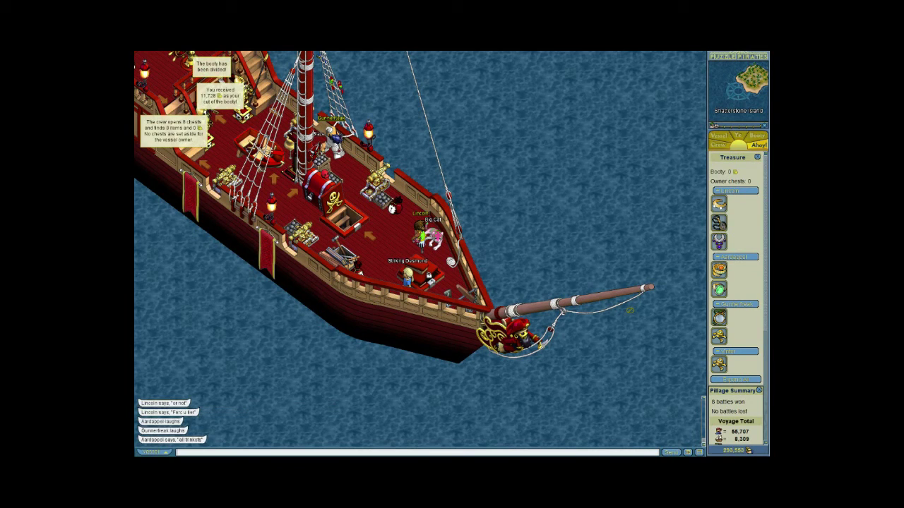
drag(565, 176, 629, 201)
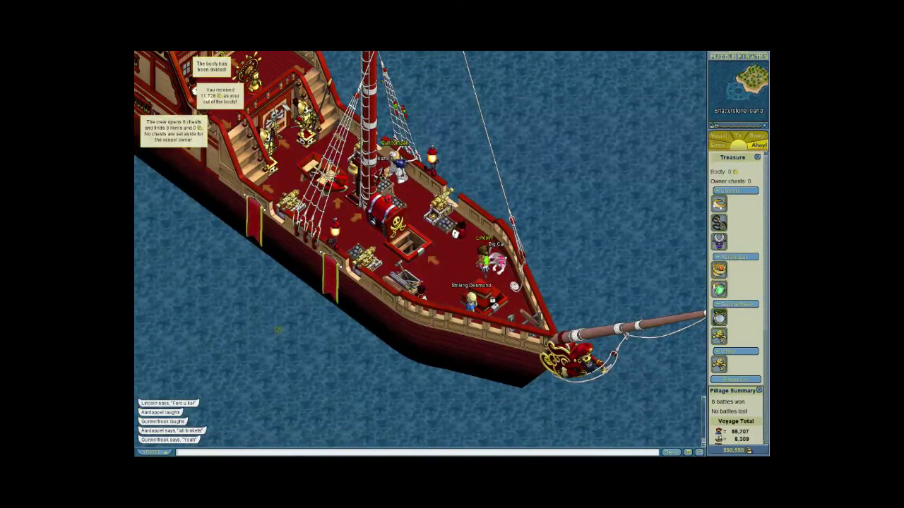
Open Inventory management from the hold's menu, showing the pending 60 small cannon balls order
click(494, 276)
click(505, 291)
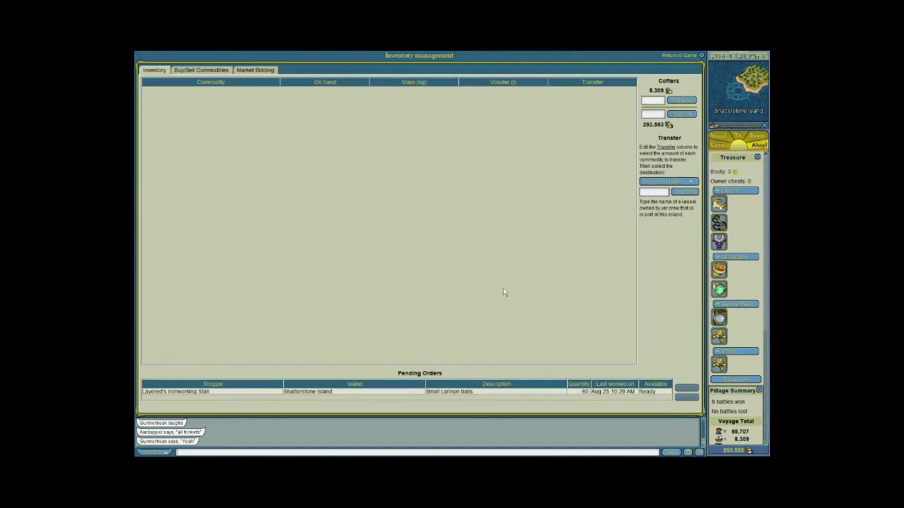